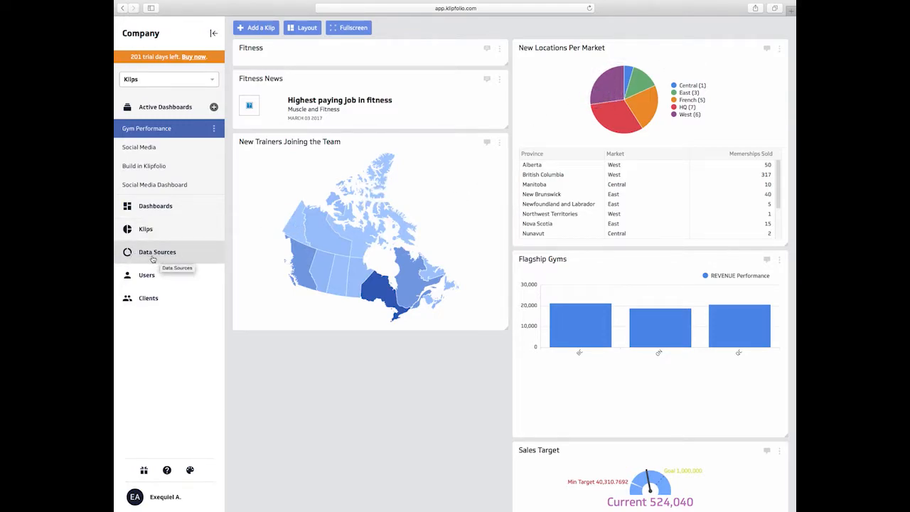
Open the data source library and start creating a new data source
left_click(155, 259)
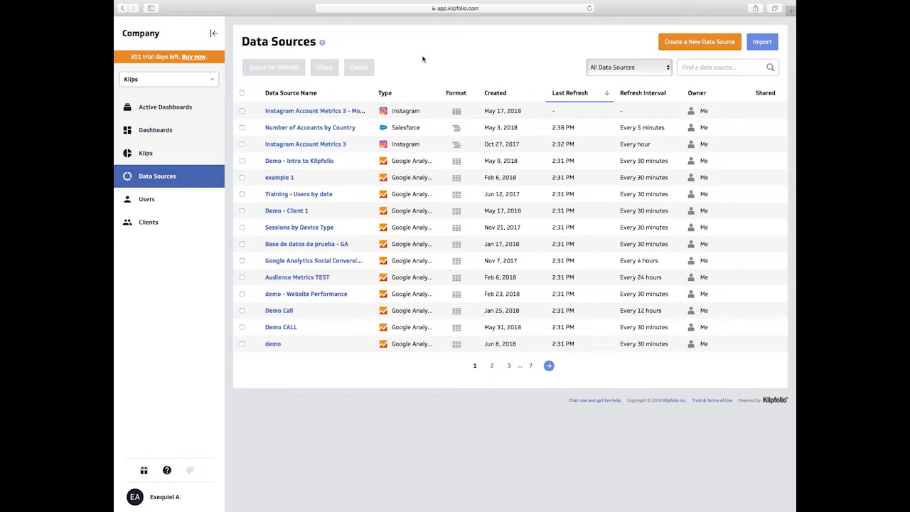
left_click(721, 42)
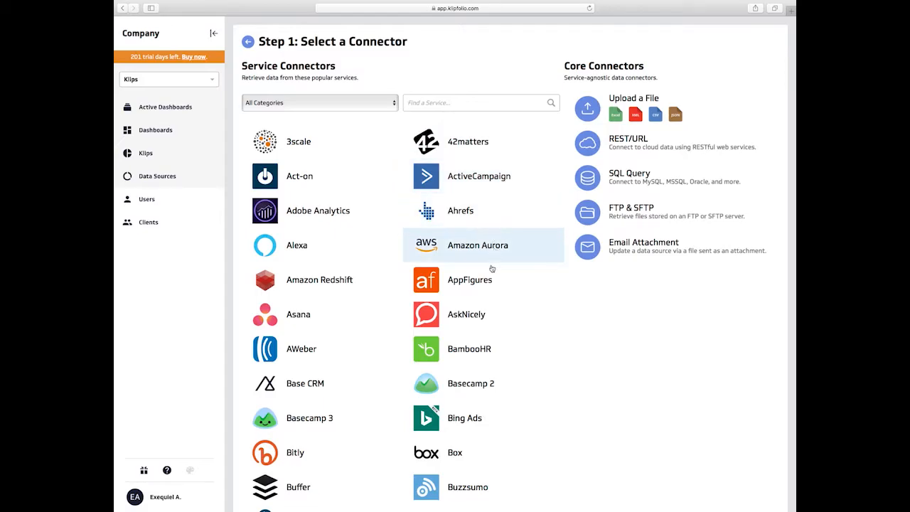
Look through the list of available service connectors for the new data source
scroll(543, 394, "down", 5)
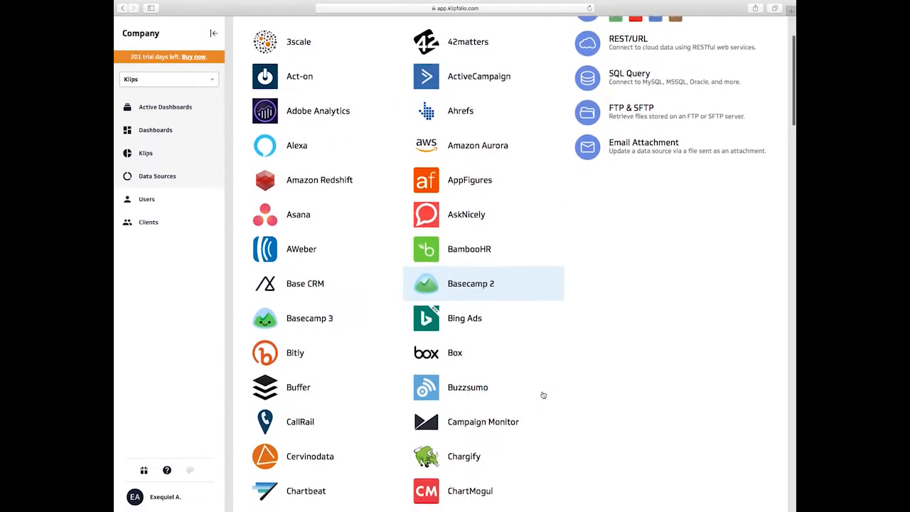
scroll(543, 395, "down", 7)
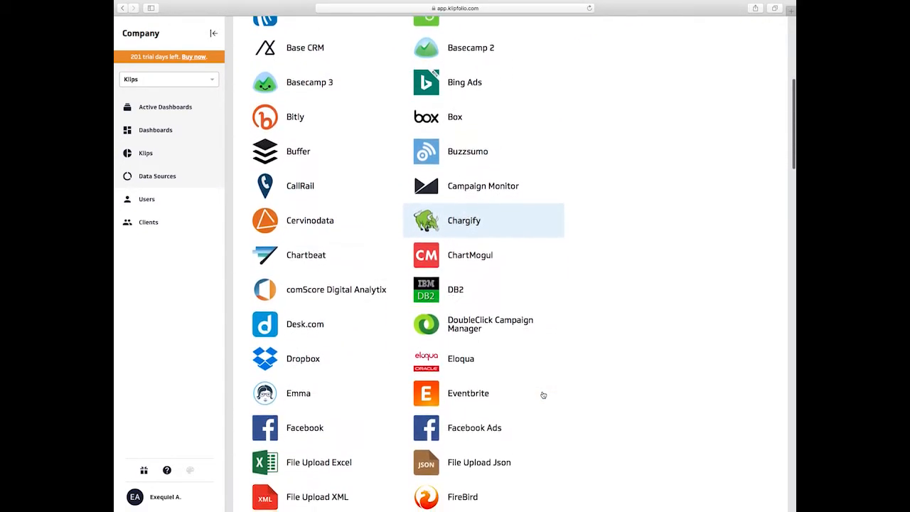
scroll(544, 394, "down", 6)
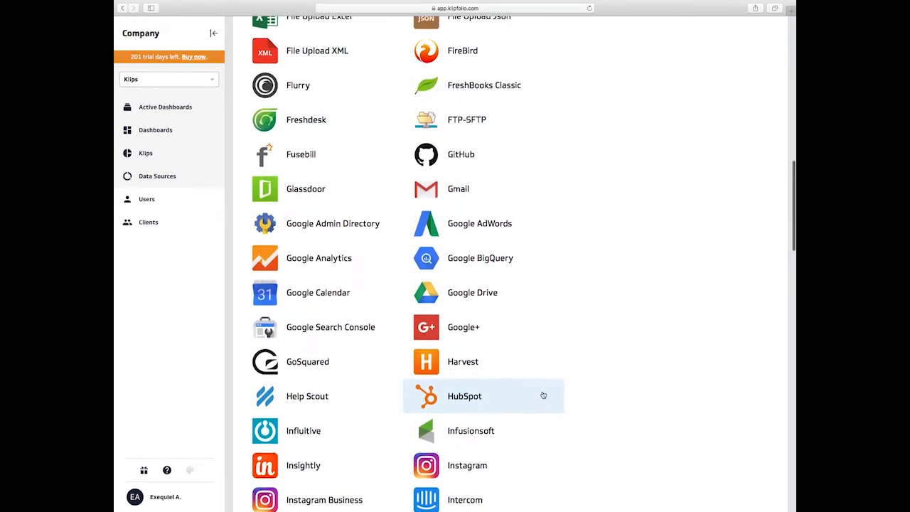
scroll(544, 394, "up", 6)
scroll(543, 394, "up", 9)
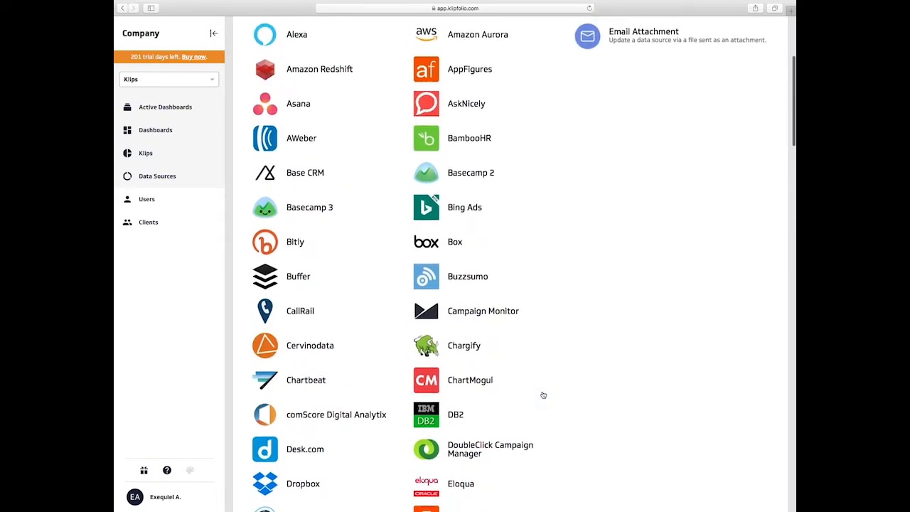
scroll(543, 394, "up", 2)
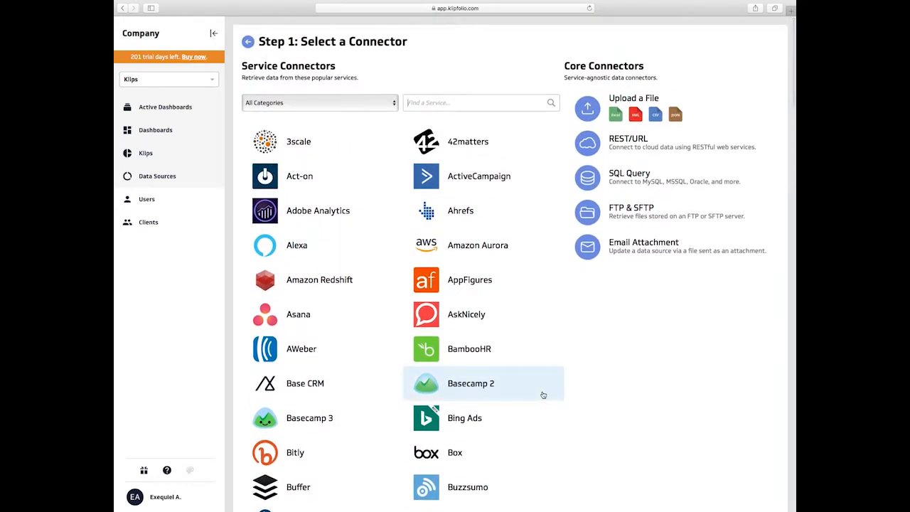
scroll(544, 395, "down", 3)
scroll(543, 395, "down", 1)
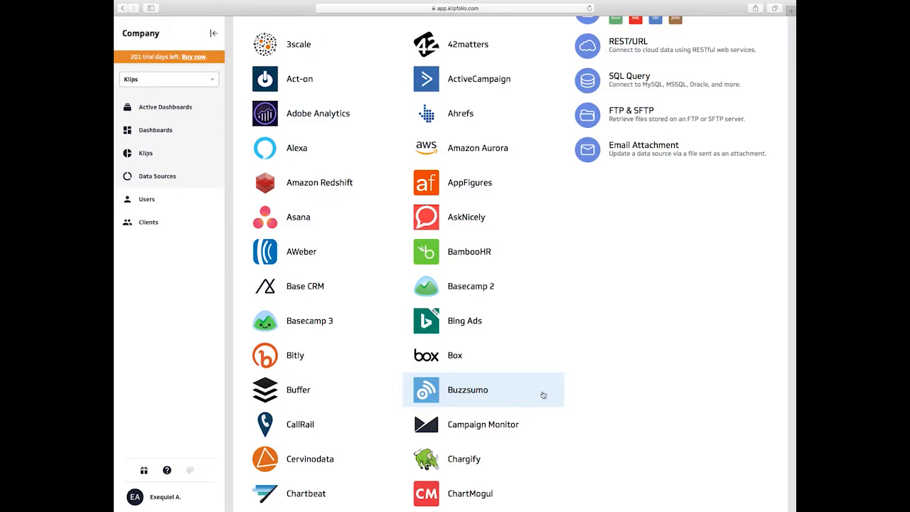
scroll(544, 395, "down", 6)
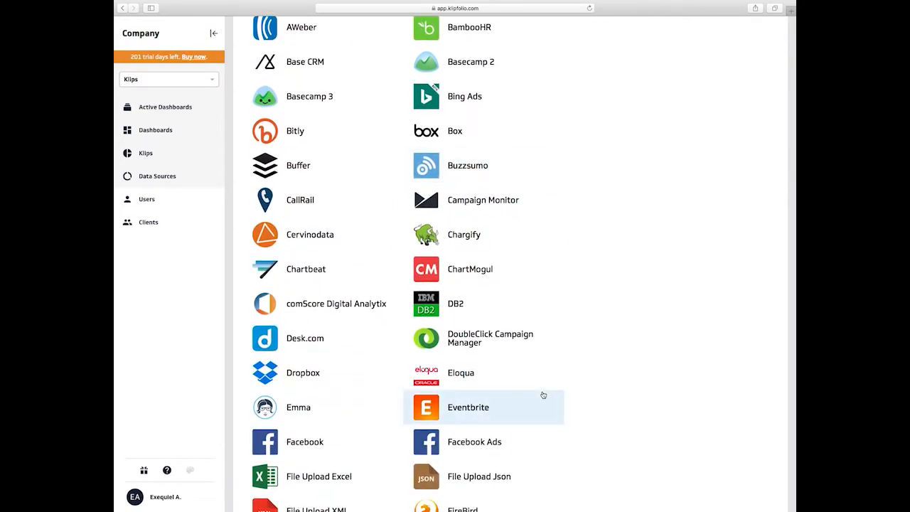
scroll(543, 395, "up", 8)
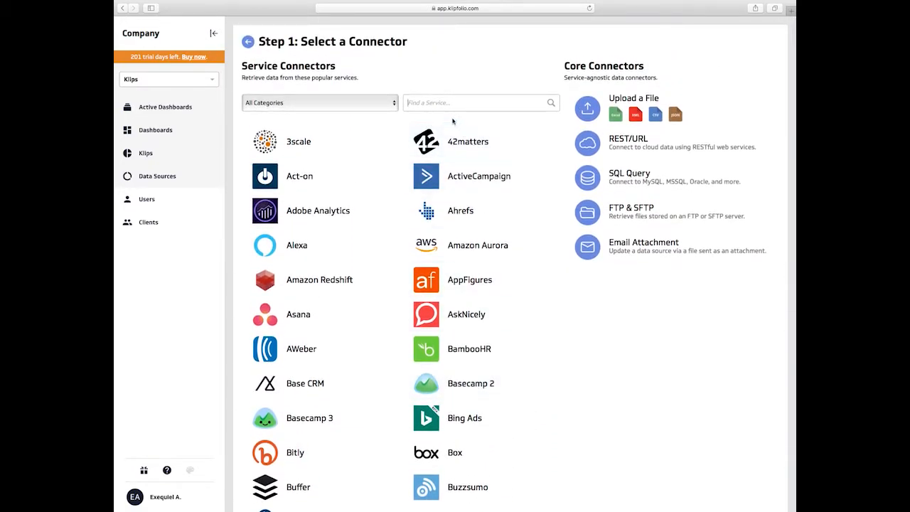
Search the service connectors for google and choose the Sessions by Device Type data request of Google Analytics
type("google")
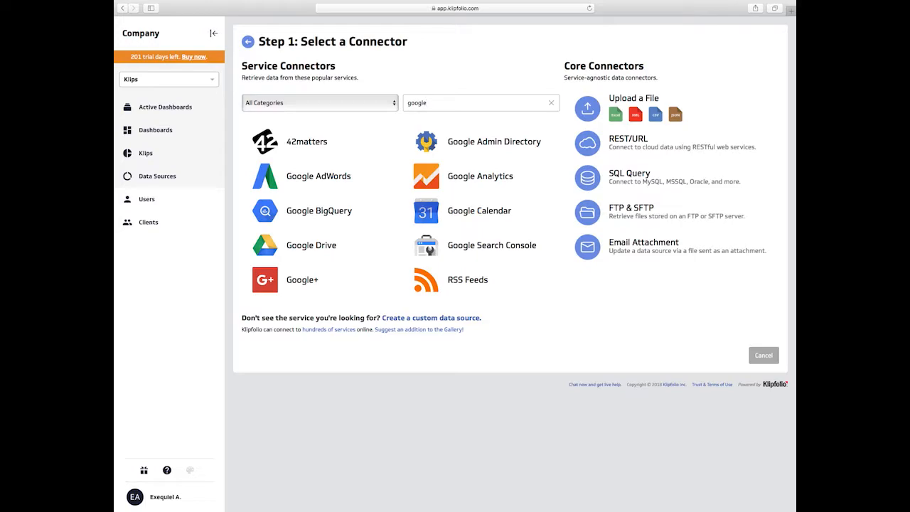
left_click(455, 181)
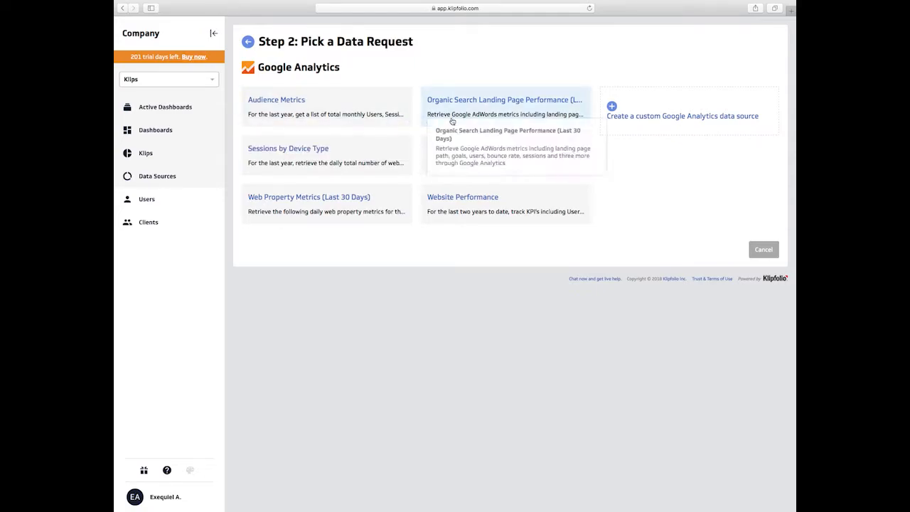
left_click(378, 152)
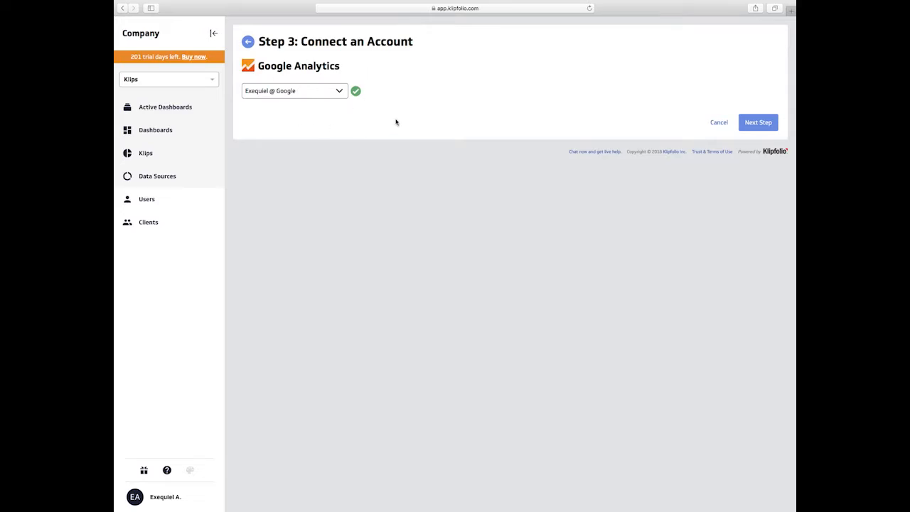
Continue with the connected Google account and retrieve the data, keeping Klipfolio Inc. as the analytics account
left_click(766, 124)
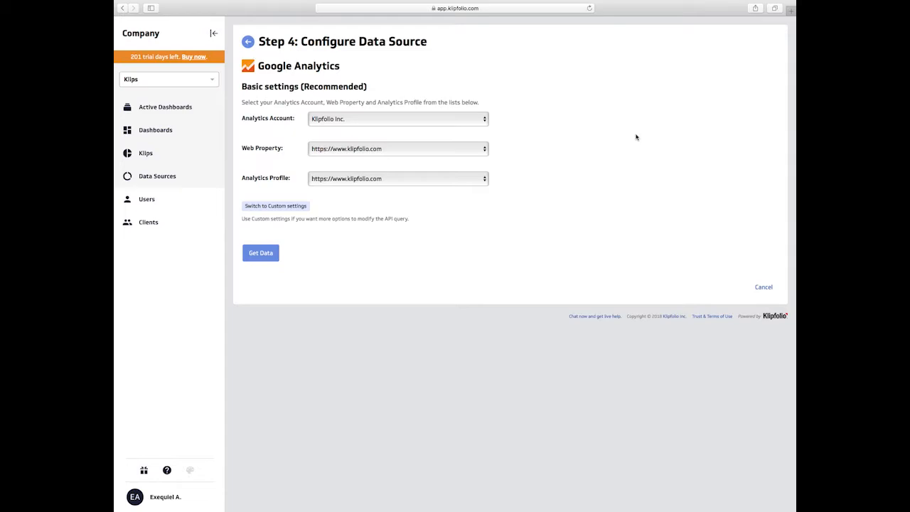
left_click(384, 119)
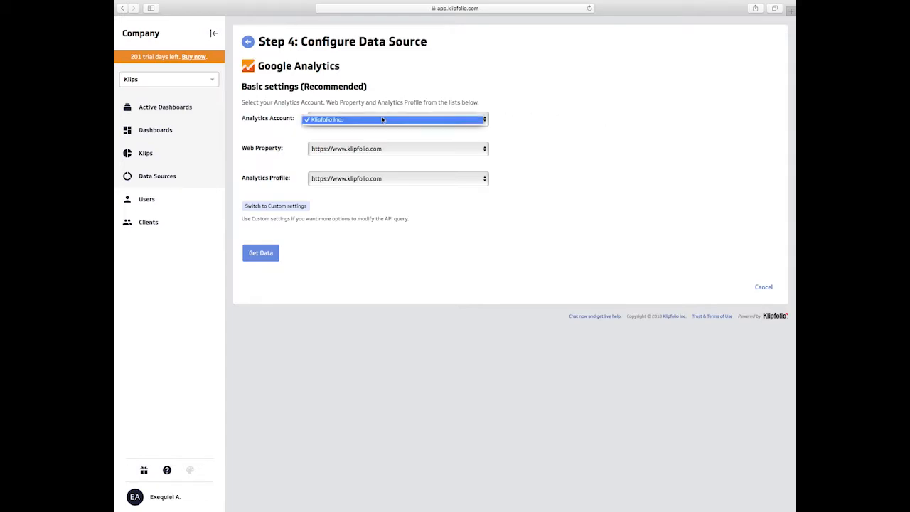
left_click(382, 120)
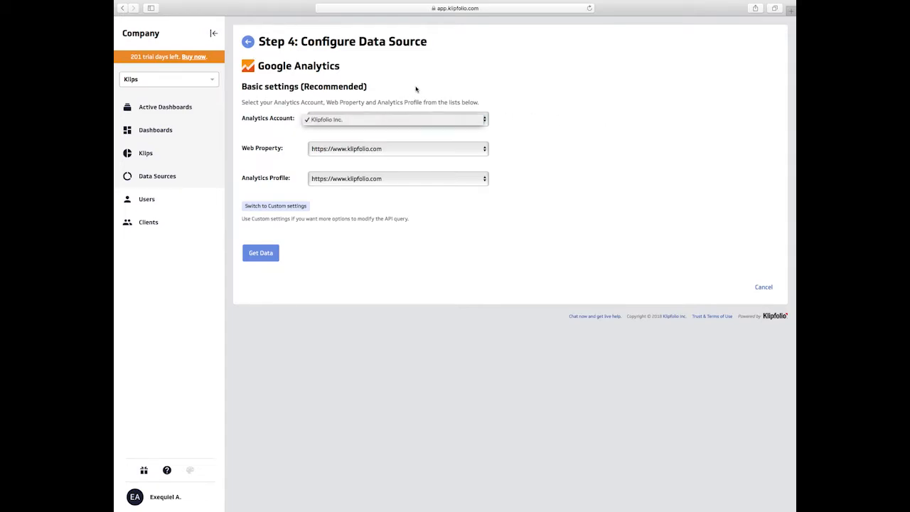
left_click(263, 256)
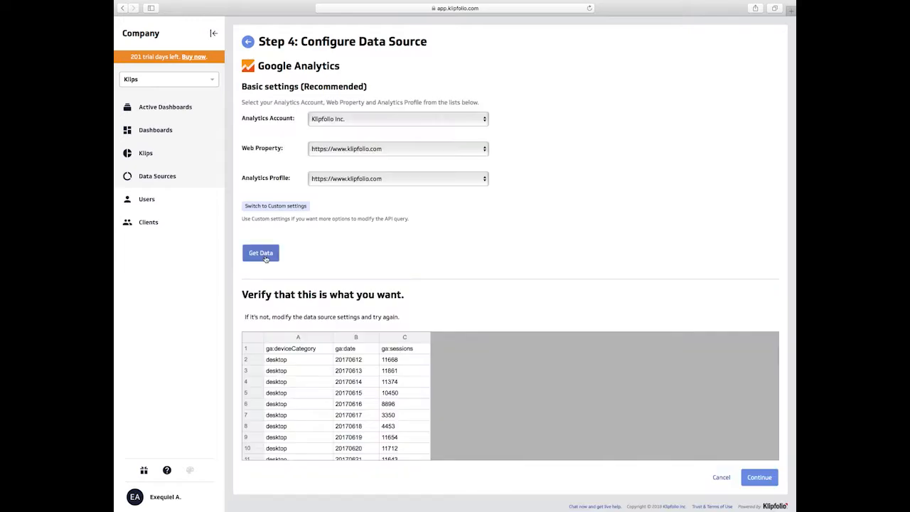
Check the retrieved device category, date and session rows, and save the data source as Sessions by Device Type
scroll(423, 286, "down", 1)
scroll(407, 373, "down", 5)
scroll(407, 372, "up", 6)
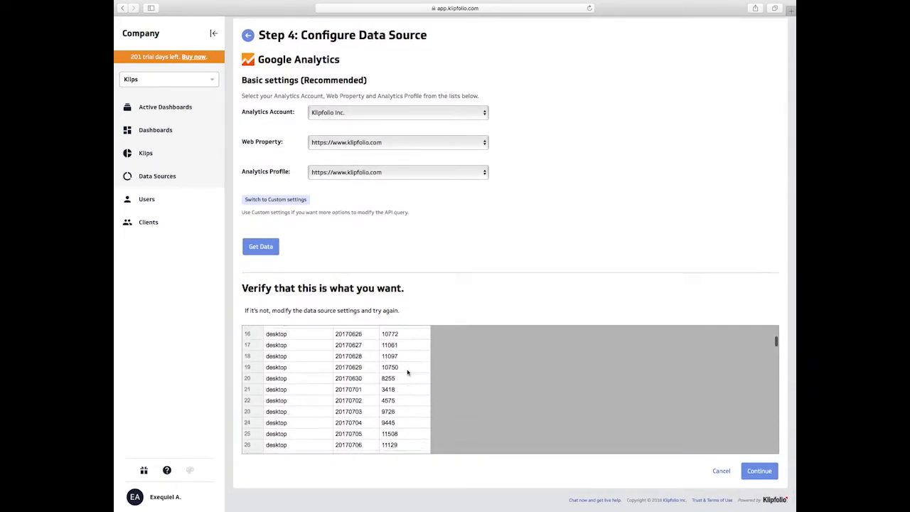
scroll(408, 373, "down", 1)
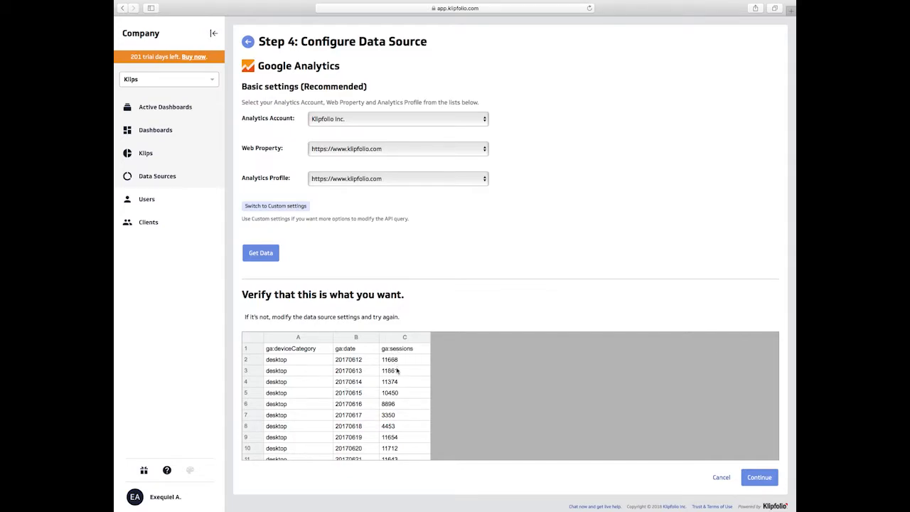
left_click(765, 484)
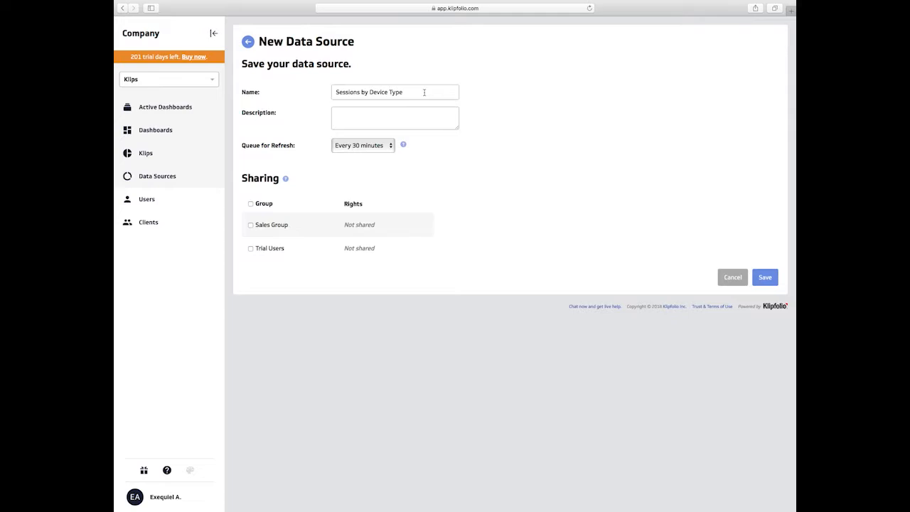
left_click(765, 277)
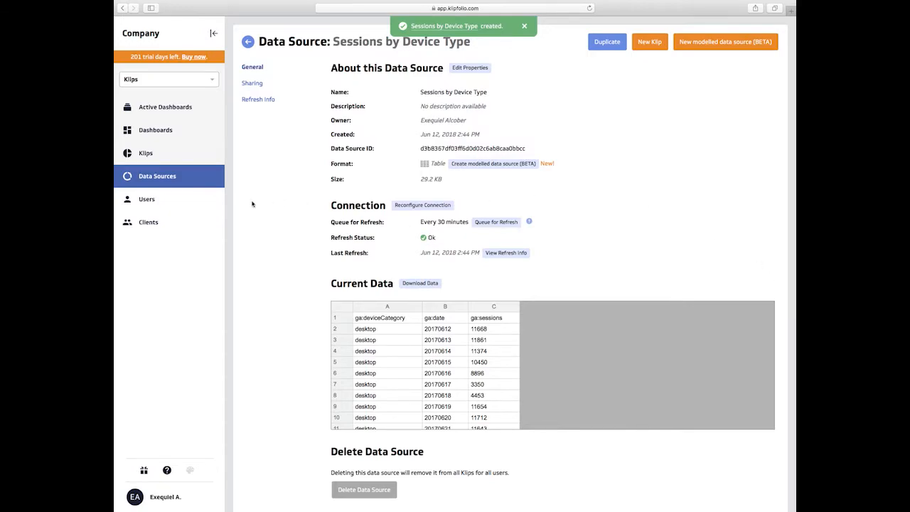
Return to the data source library, start another new data source and skim its service connectors
left_click(166, 179)
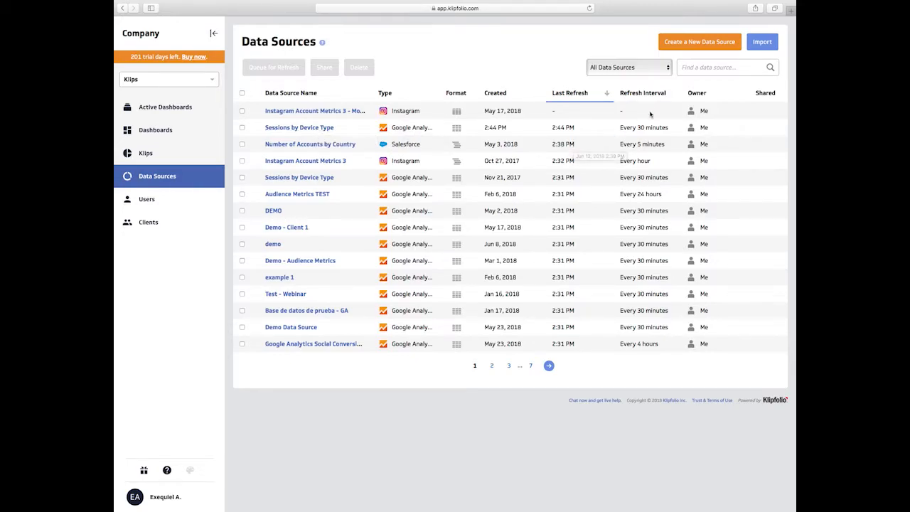
left_click(689, 44)
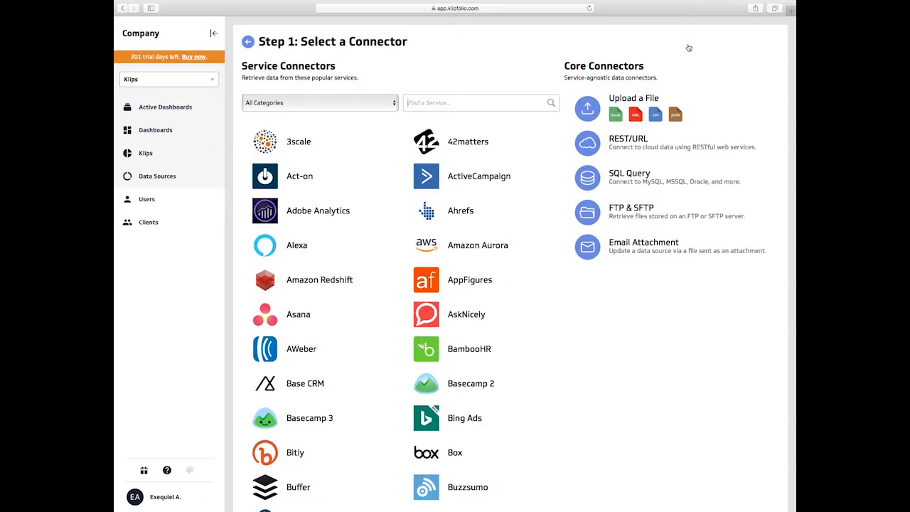
scroll(526, 72, "down", 2)
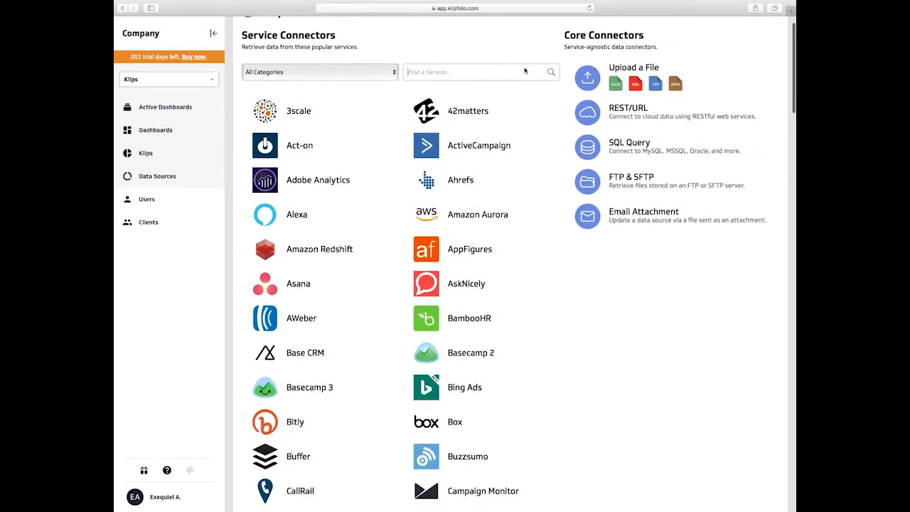
scroll(487, 184, "down", 3)
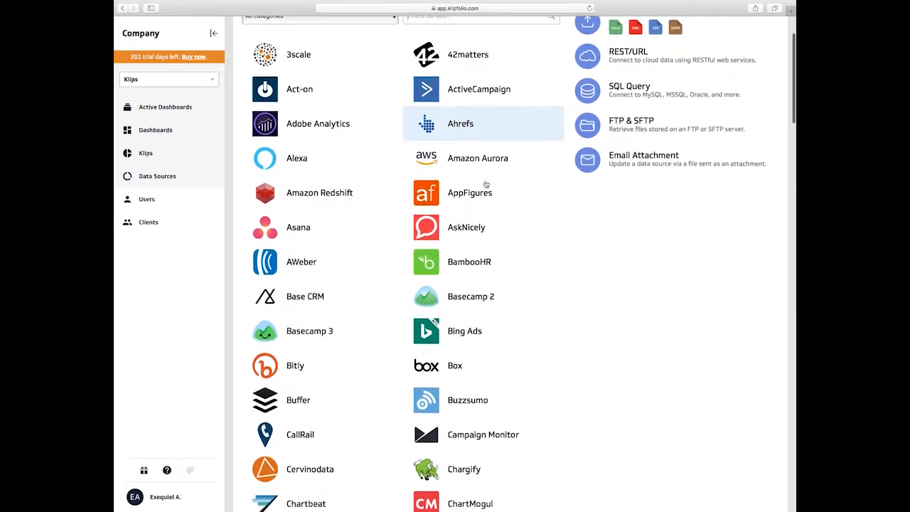
scroll(486, 184, "down", 9)
scroll(487, 184, "up", 12)
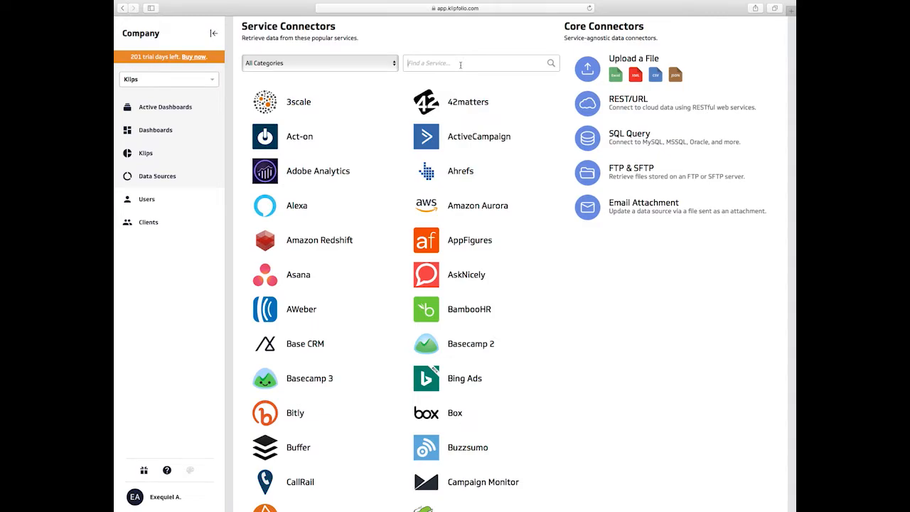
Find Google Analytics by searching for goo, and begin a custom data source from it with the already connected Google account
left_click(460, 65)
type("goo")
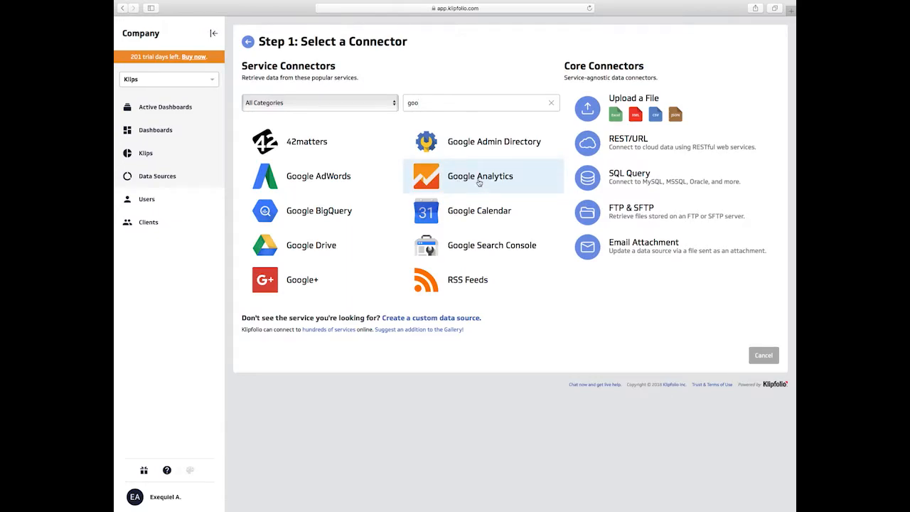
left_click(480, 184)
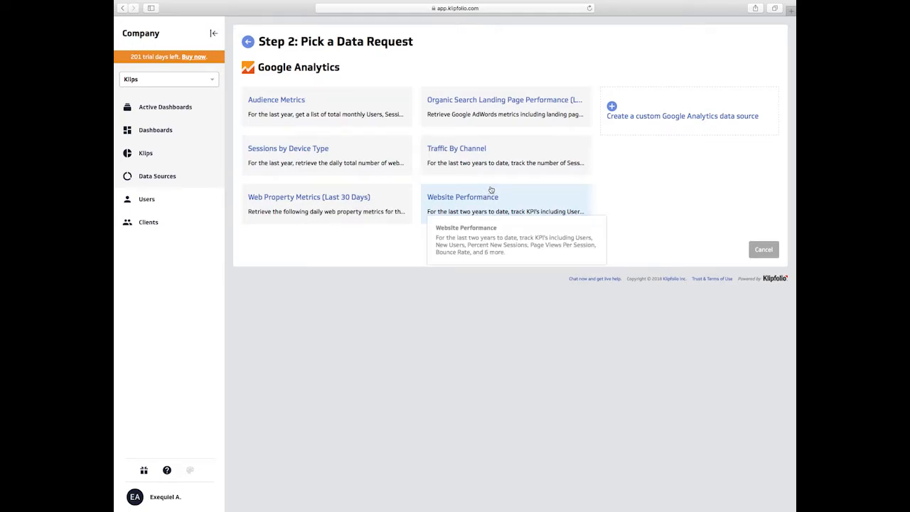
left_click(669, 127)
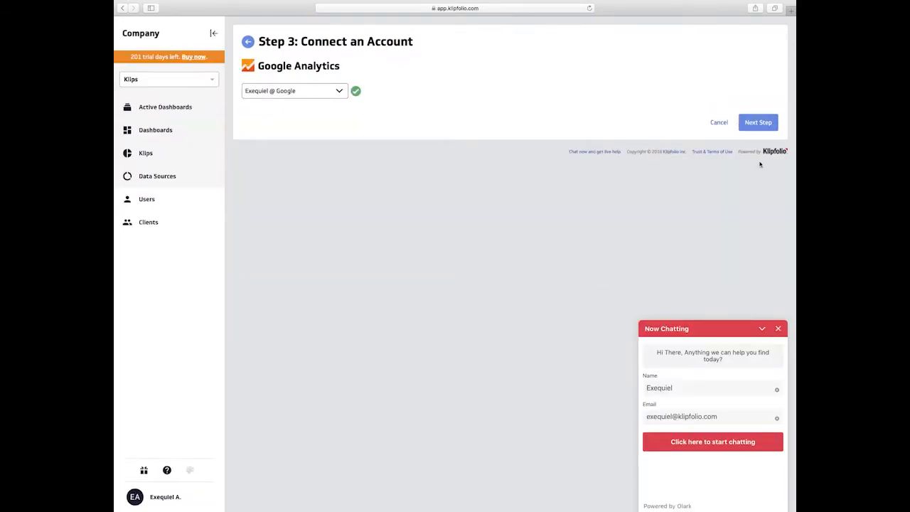
left_click(779, 330)
left_click(758, 125)
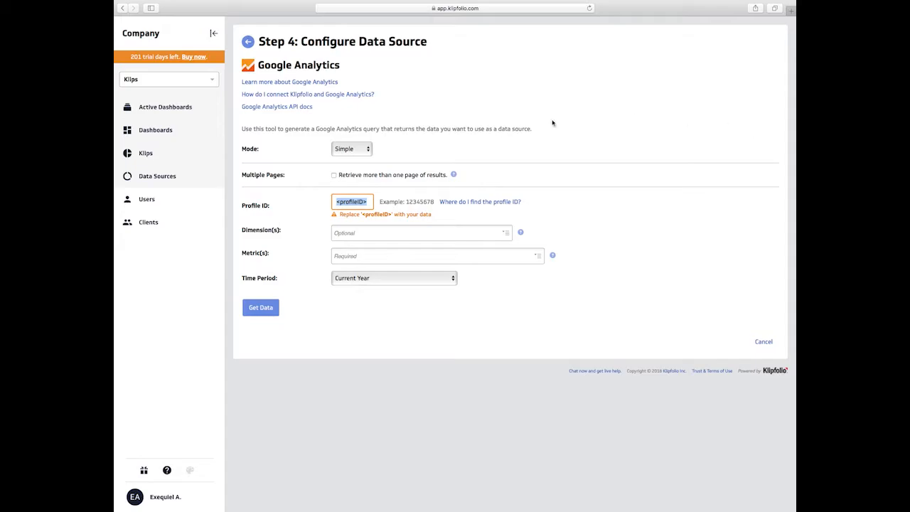
Add ga:campaign as the query's dimension and ga:users and ga:newUsers as its metrics
left_click(371, 200)
left_click(359, 234)
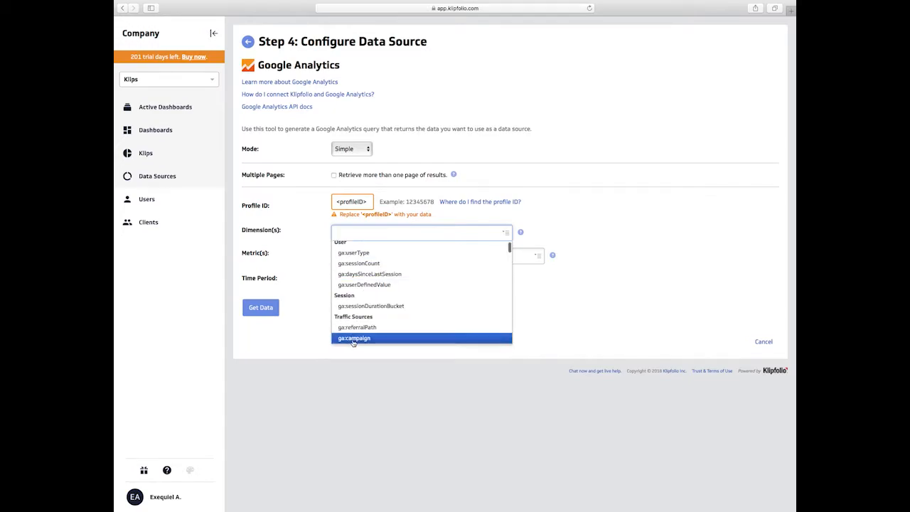
left_click(354, 338)
left_click(373, 256)
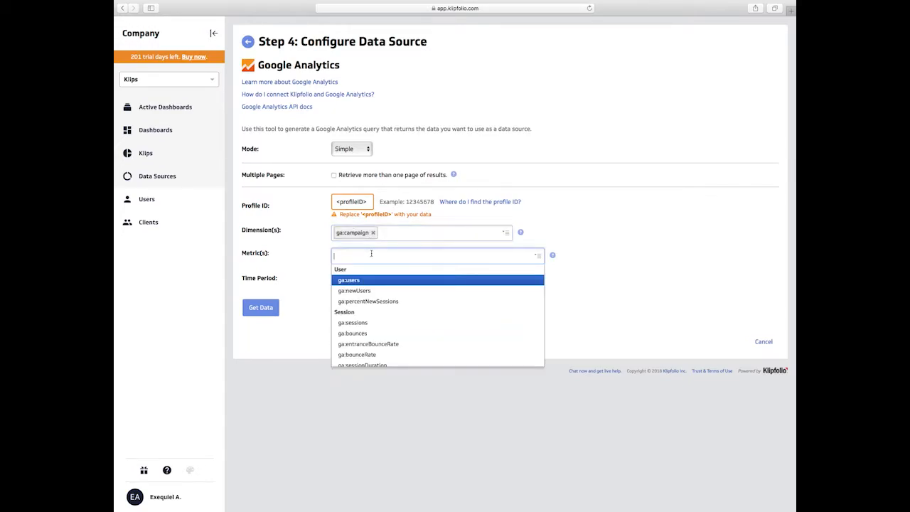
left_click(367, 281)
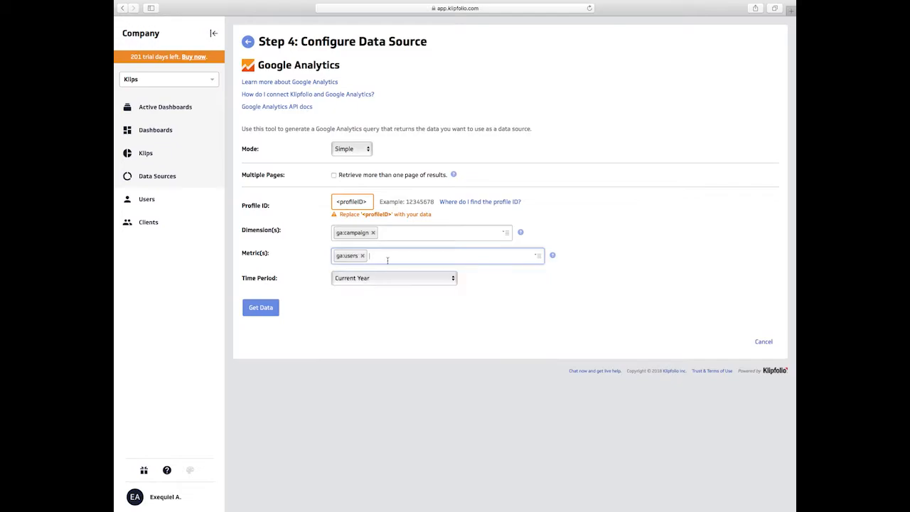
left_click(391, 255)
left_click(379, 293)
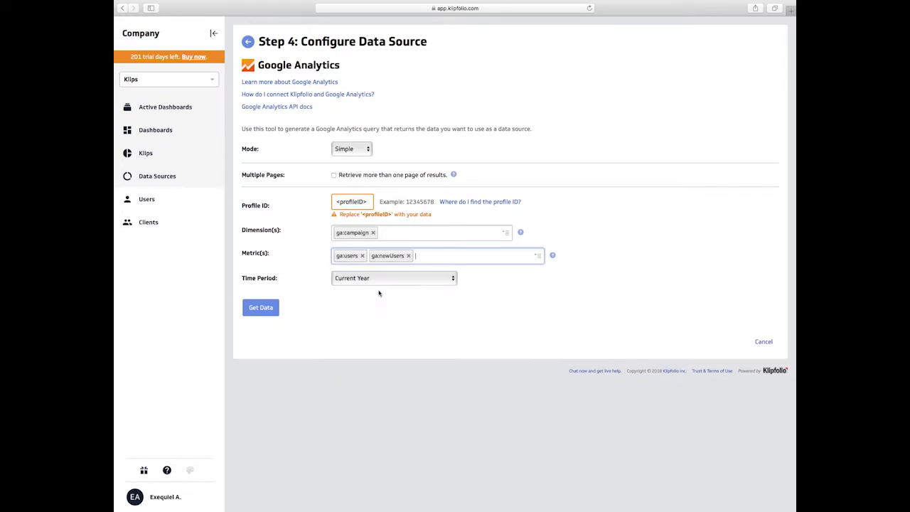
Set the query's time period to Last 90 Days, switch the mode to Advanced and highlight the <profileID> placeholder in the query URI
left_click(382, 280)
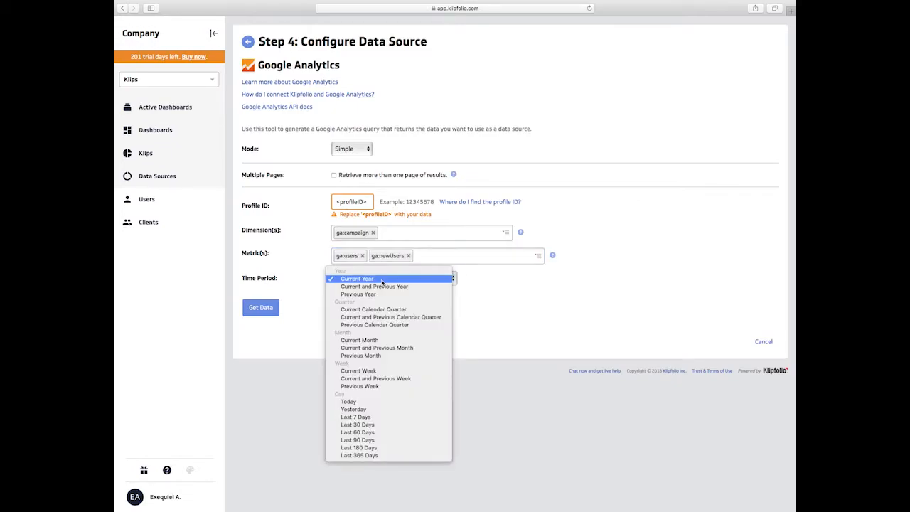
left_click(370, 442)
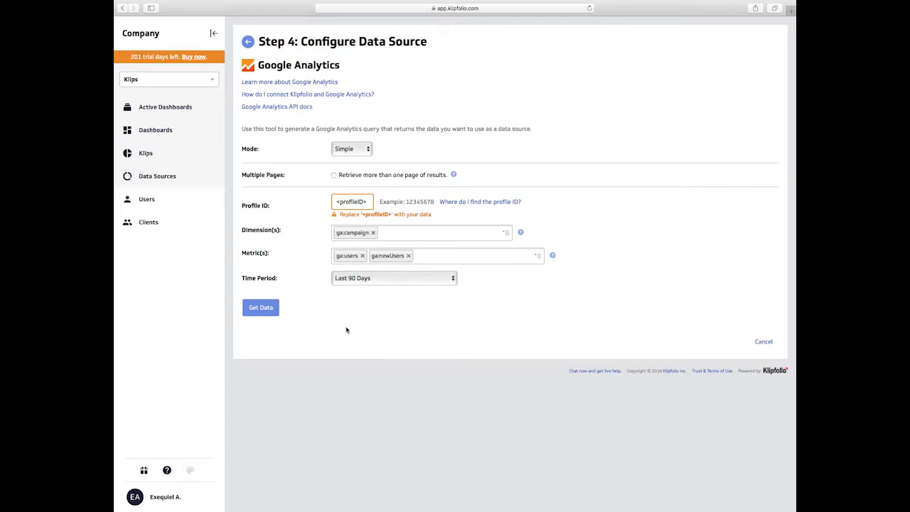
left_click(357, 151)
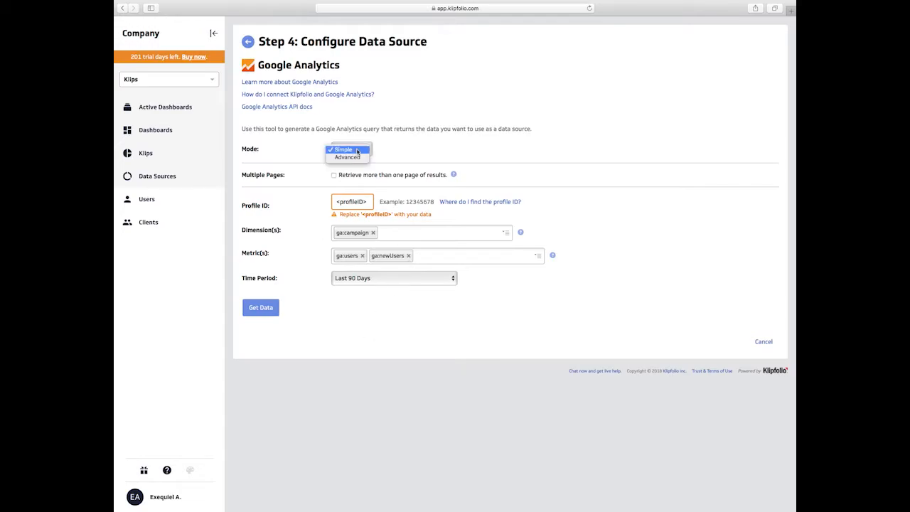
left_click(356, 158)
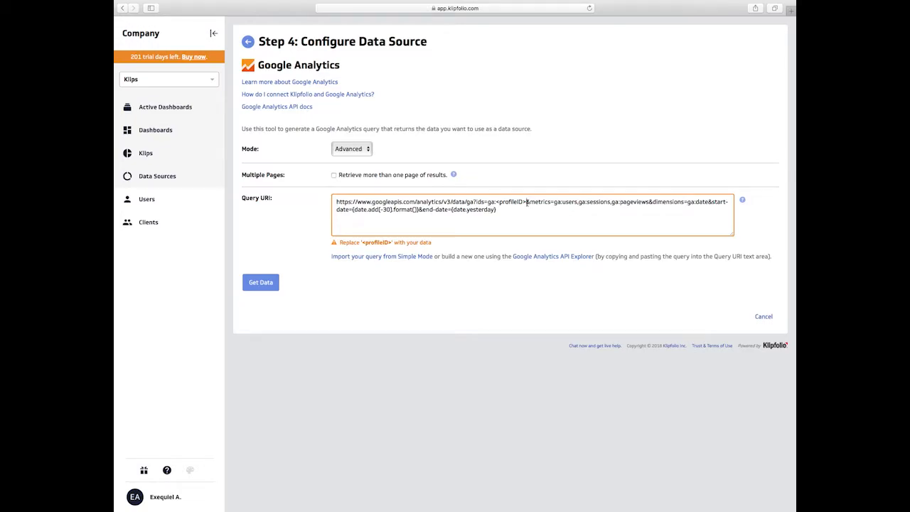
left_click_drag(527, 202, 495, 204)
Leave the custom Google Analytics query and examine the REST/URL connector's query, format, method and authentication type options
left_click(248, 41)
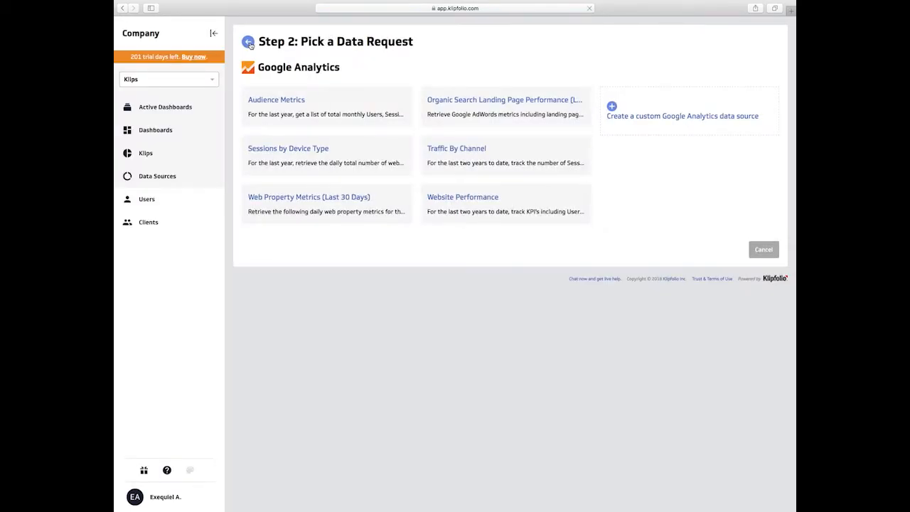
left_click(249, 43)
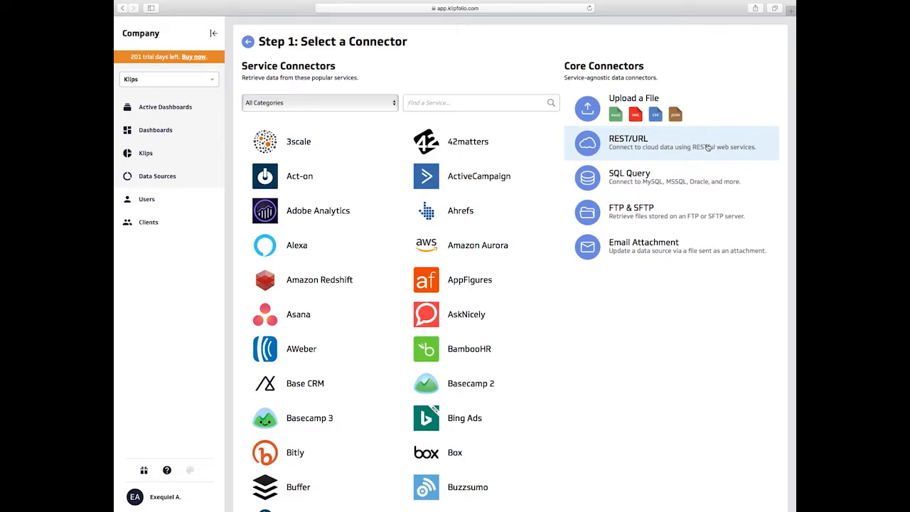
left_click(708, 147)
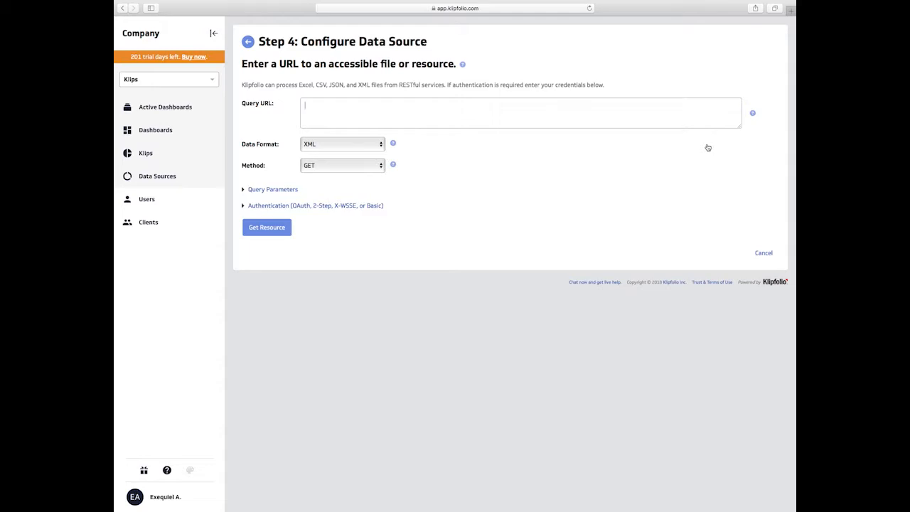
left_click(642, 116)
left_click(267, 206)
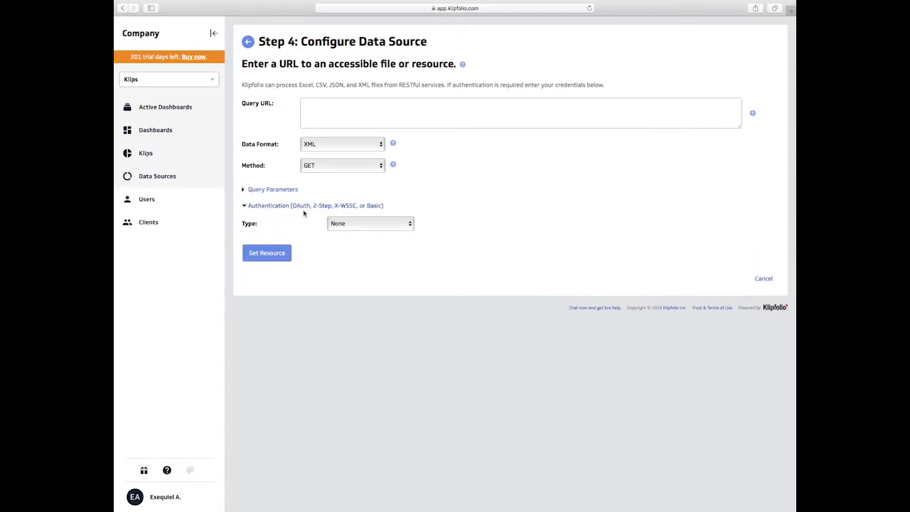
left_click(360, 224)
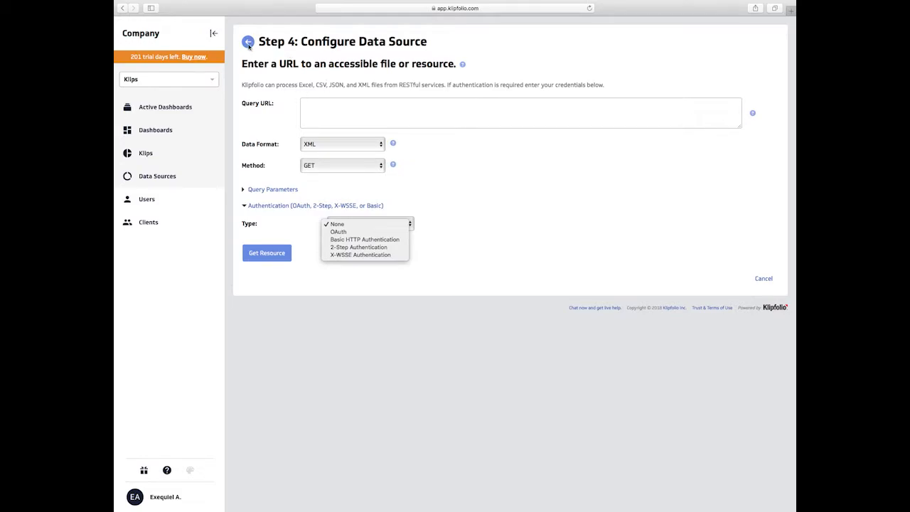
left_click(249, 47)
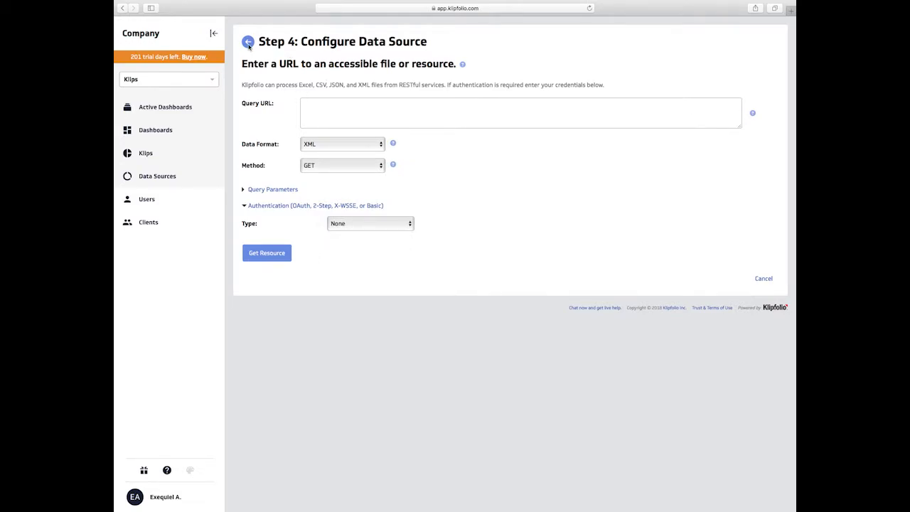
left_click(247, 44)
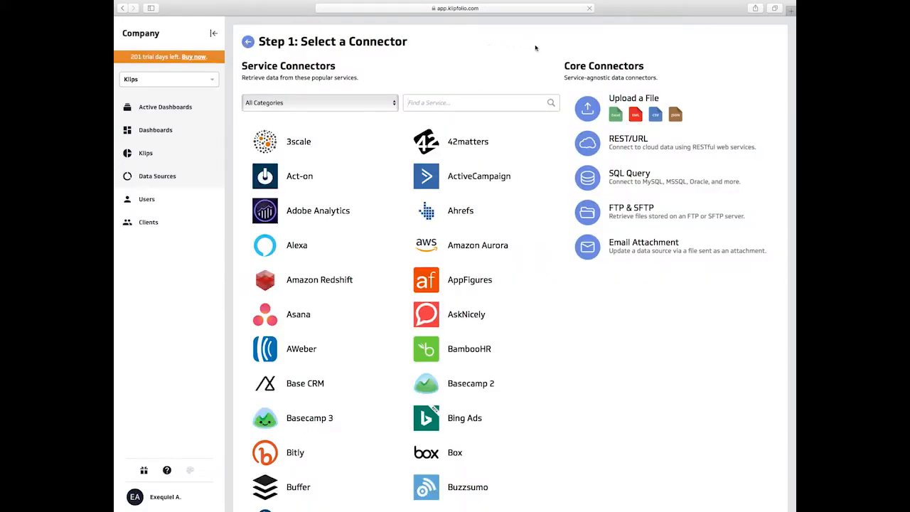
Examine the configuration forms of the SQL Query, FTP & SFTP and Email Attachment core connectors
left_click(689, 181)
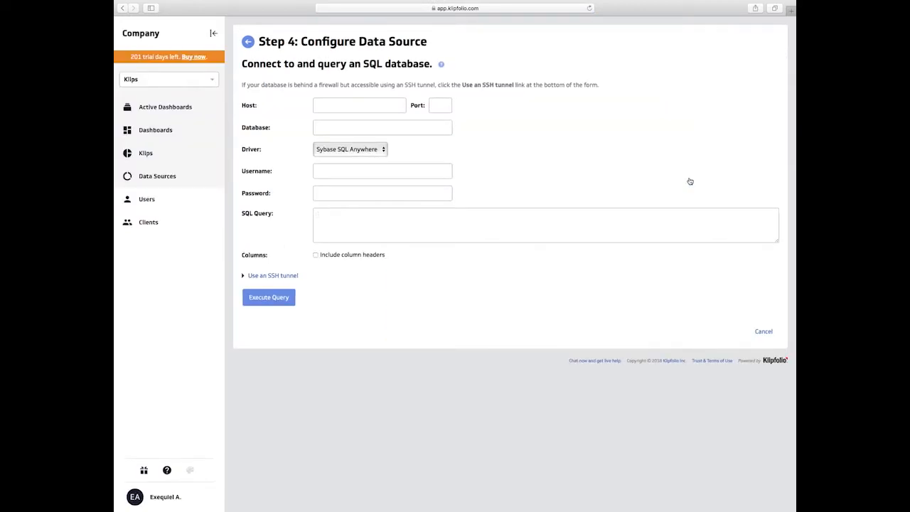
left_click(247, 42)
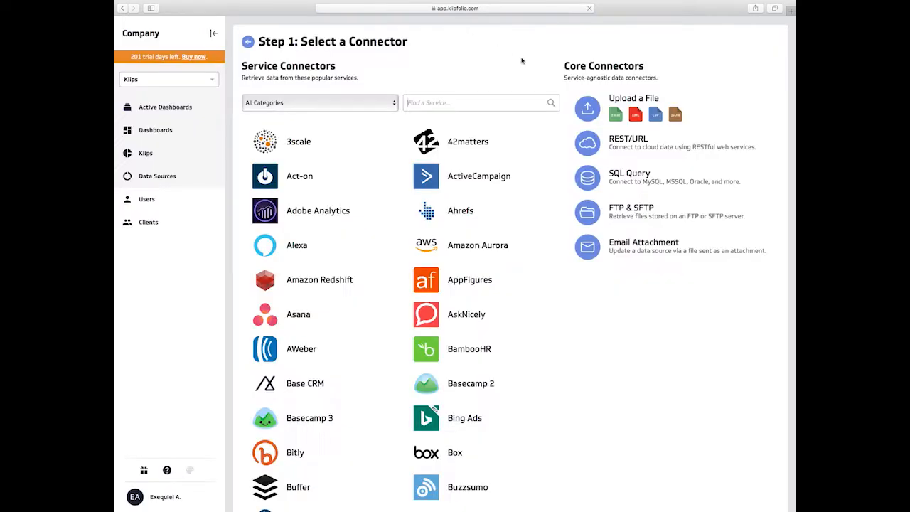
left_click(662, 215)
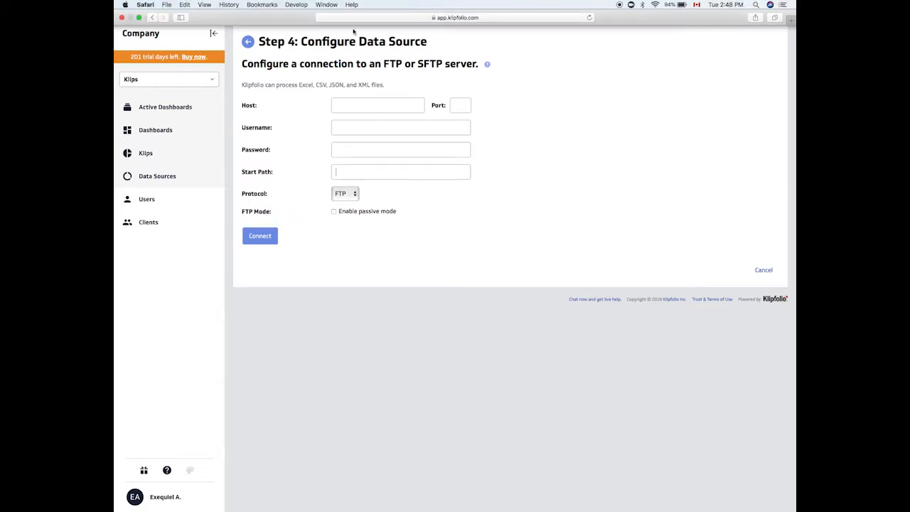
left_click(247, 43)
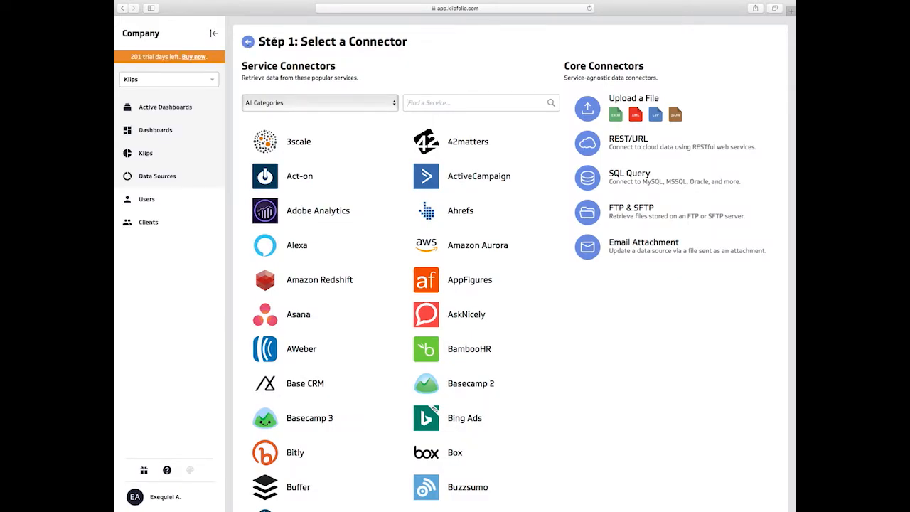
left_click(653, 255)
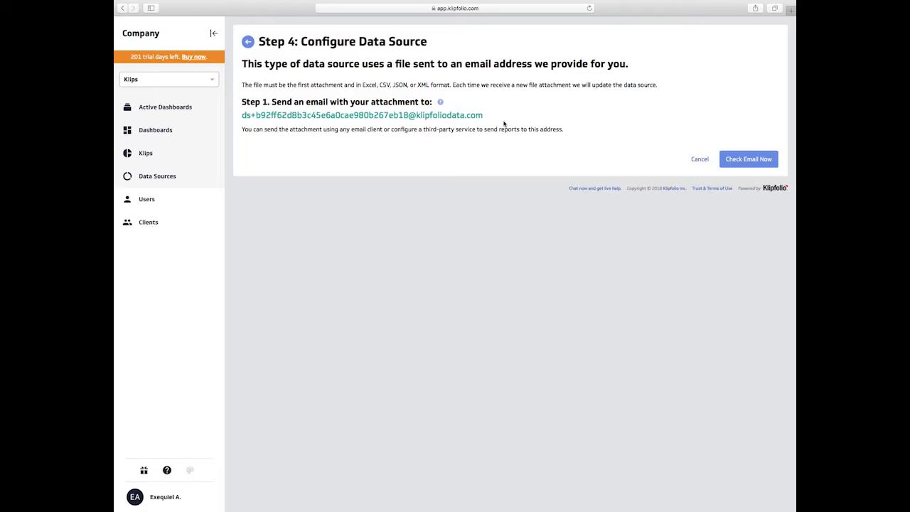
left_click(248, 42)
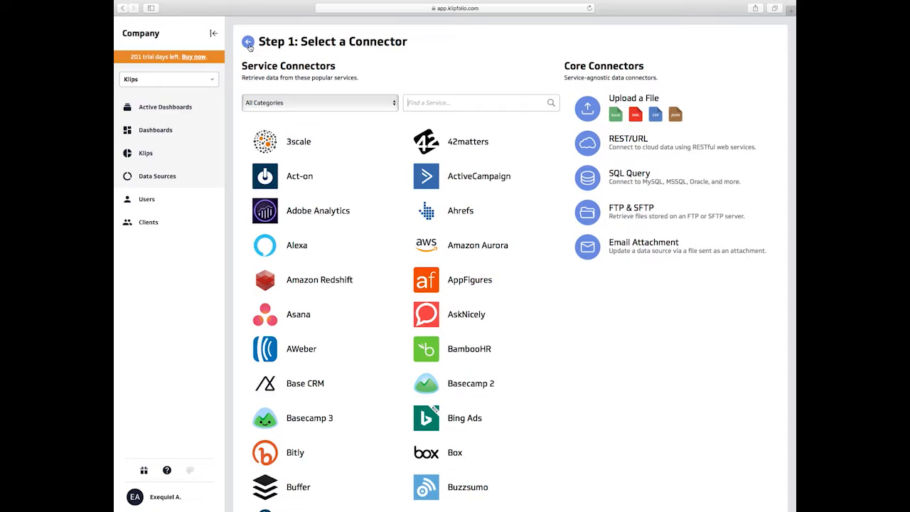
Go to the active dashboards and add a blank dashboard
left_click(170, 111)
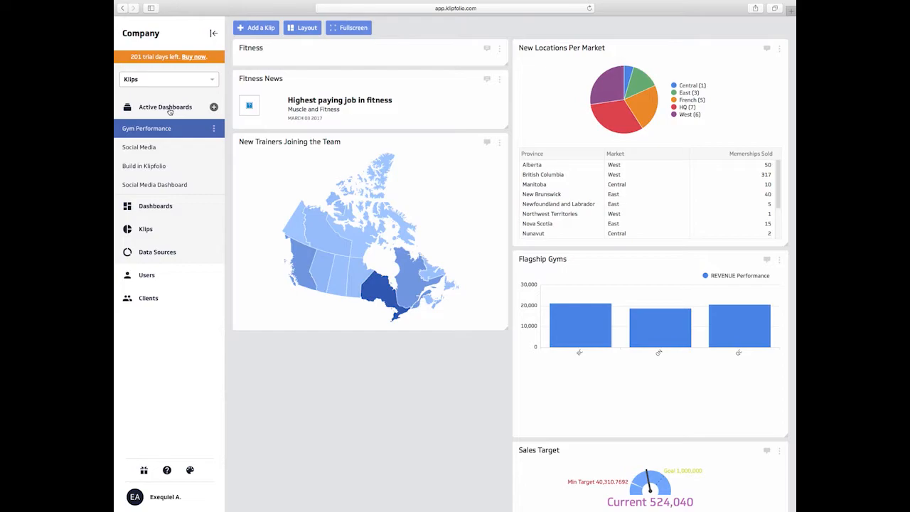
left_click(214, 107)
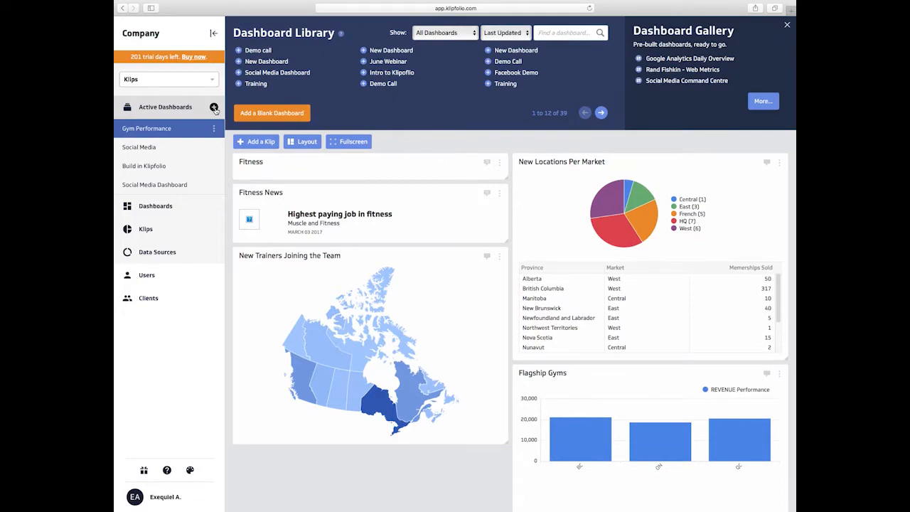
left_click(300, 118)
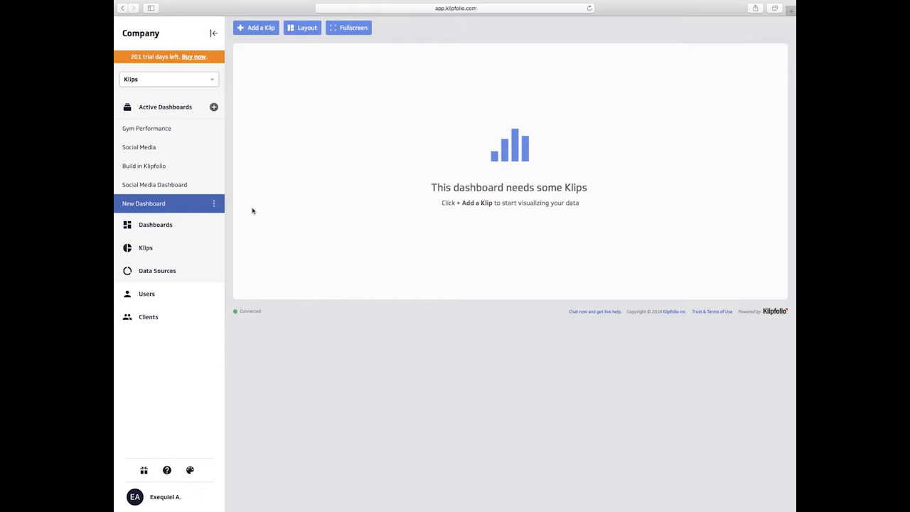
Browse the Klip Gallery's services and add the prebuilt Google Analytics Website Performance Klip to the new dashboard
left_click(260, 32)
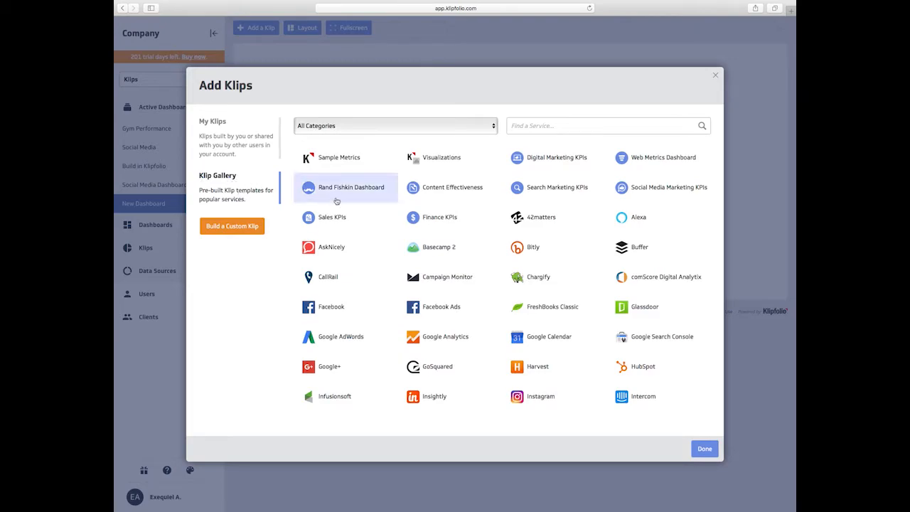
scroll(452, 192, "down", 2)
scroll(453, 202, "down", 5)
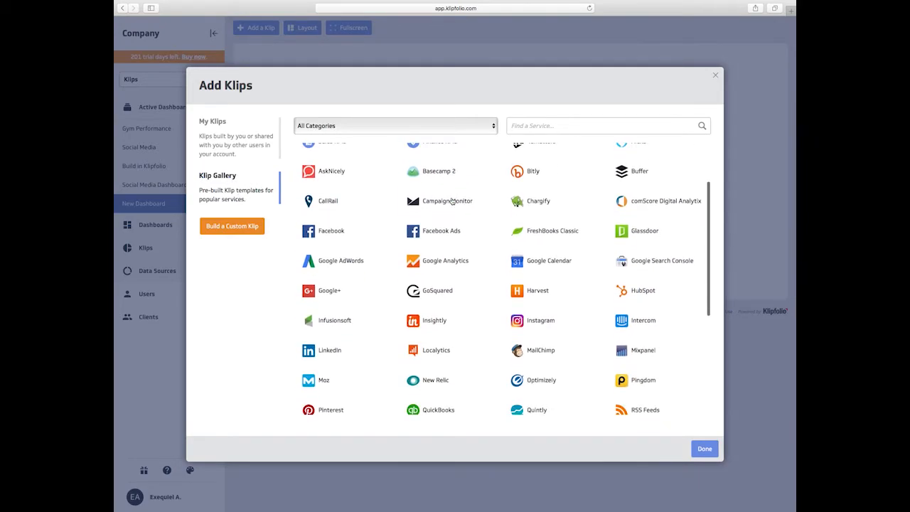
scroll(453, 197, "down", 2)
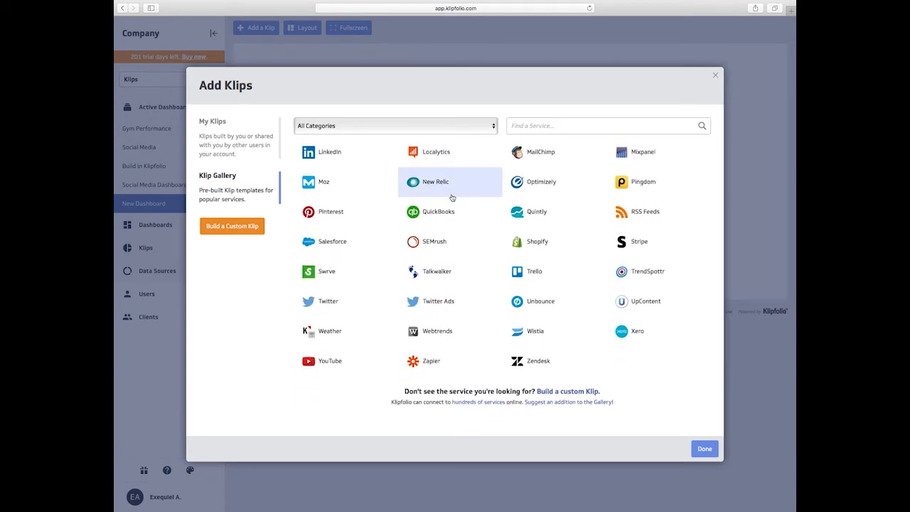
scroll(452, 198, "up", 4)
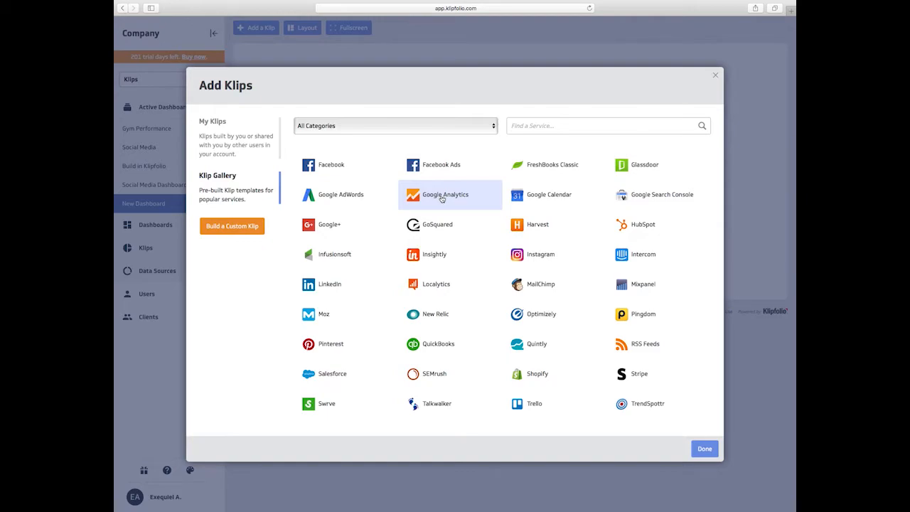
left_click(441, 196)
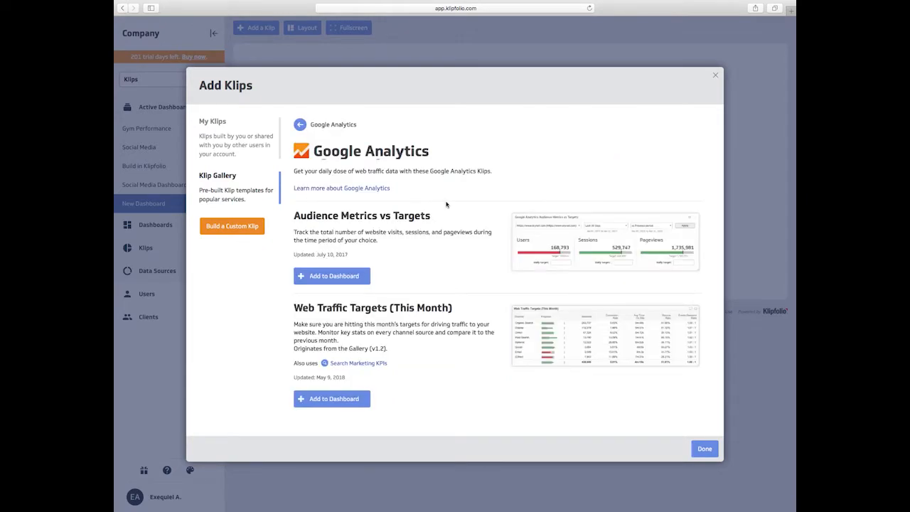
scroll(451, 222, "down", 2)
scroll(450, 222, "down", 4)
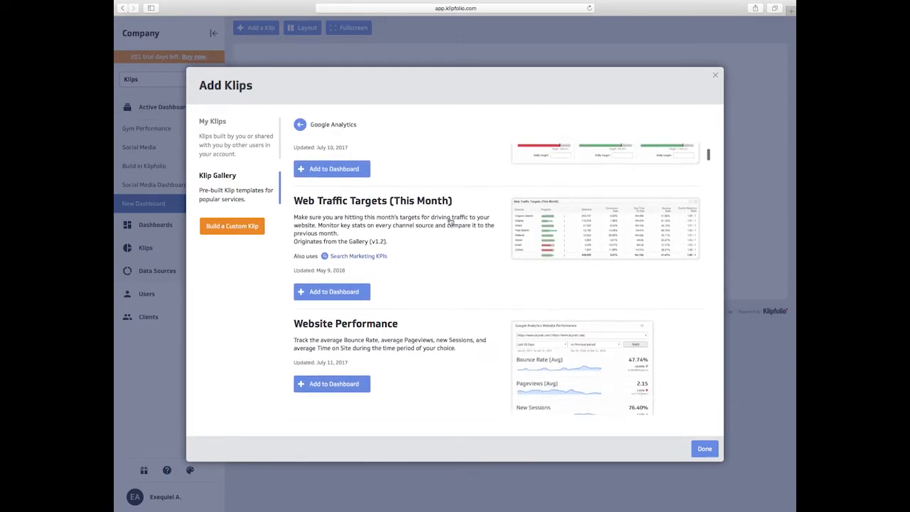
scroll(450, 219, "down", 1)
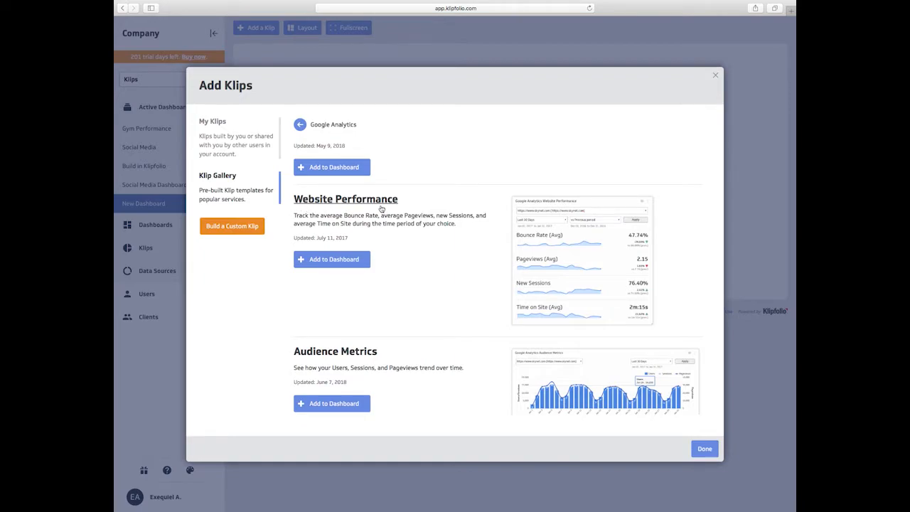
left_click(346, 263)
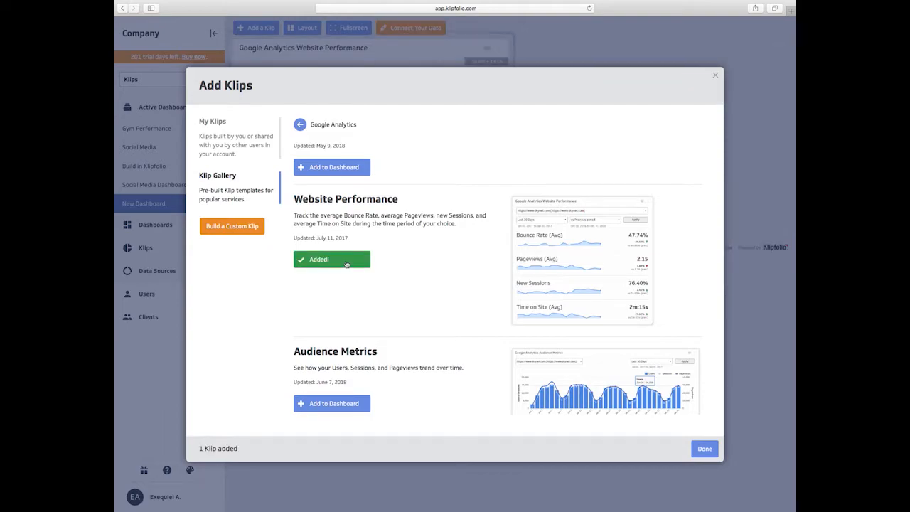
Add the Google Analytics Sessions by Region Klip to the dashboard and finish adding Klips
scroll(456, 285, "down", 2)
scroll(456, 285, "down", 6)
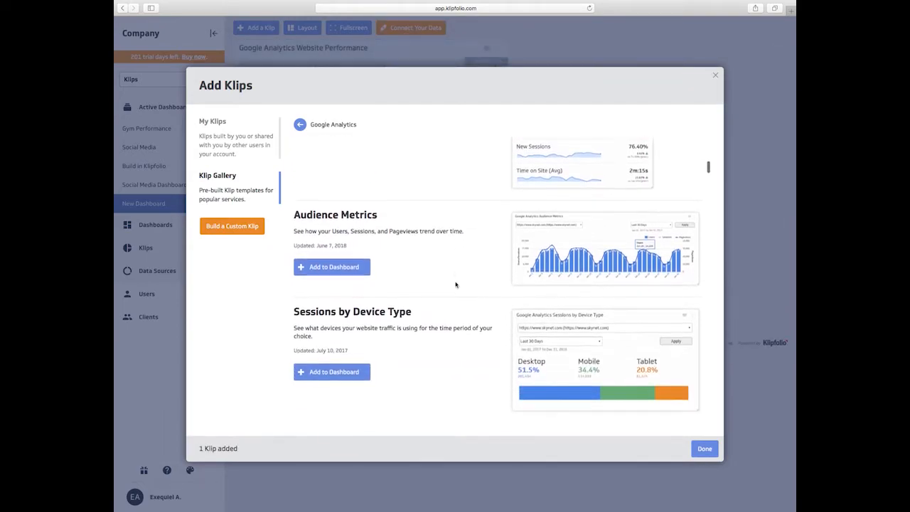
scroll(456, 284, "down", 1)
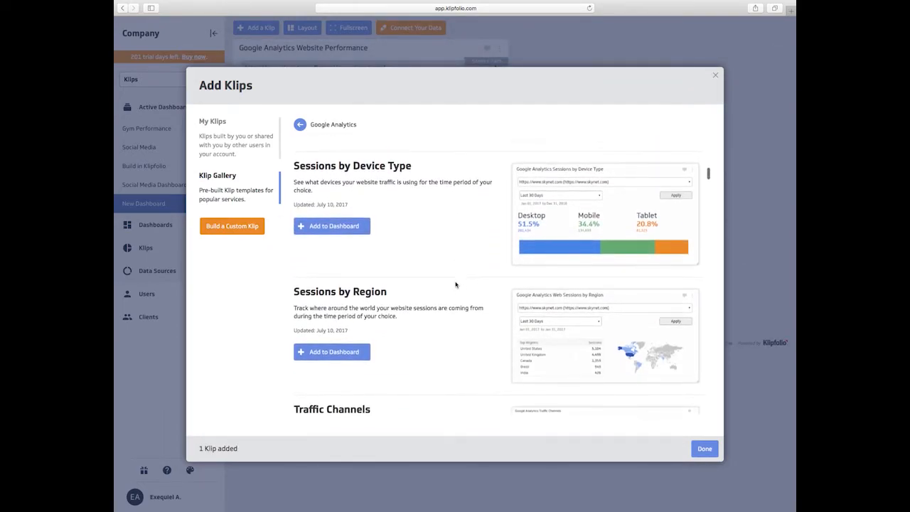
left_click(357, 353)
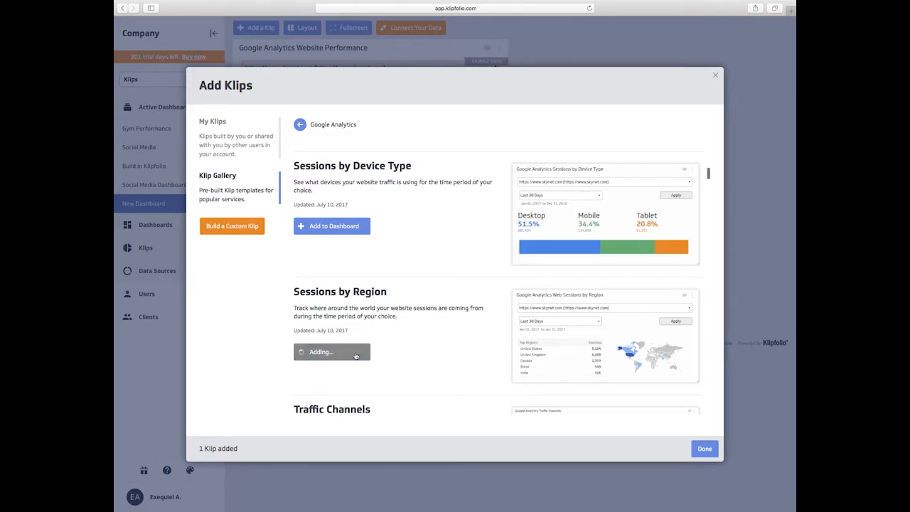
left_click(702, 447)
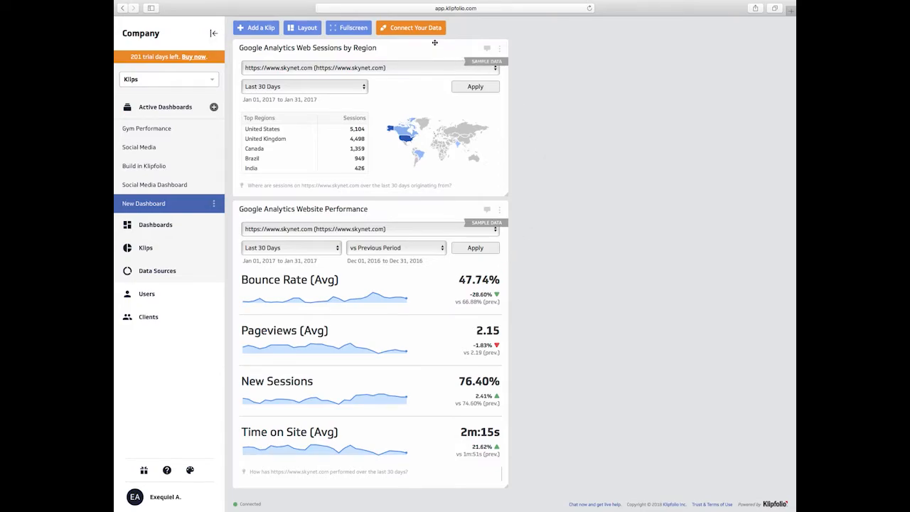
Connect the Sessions by Region Klip to the already connected Google account and update it with the default Analytics account, property and profile
left_click(416, 29)
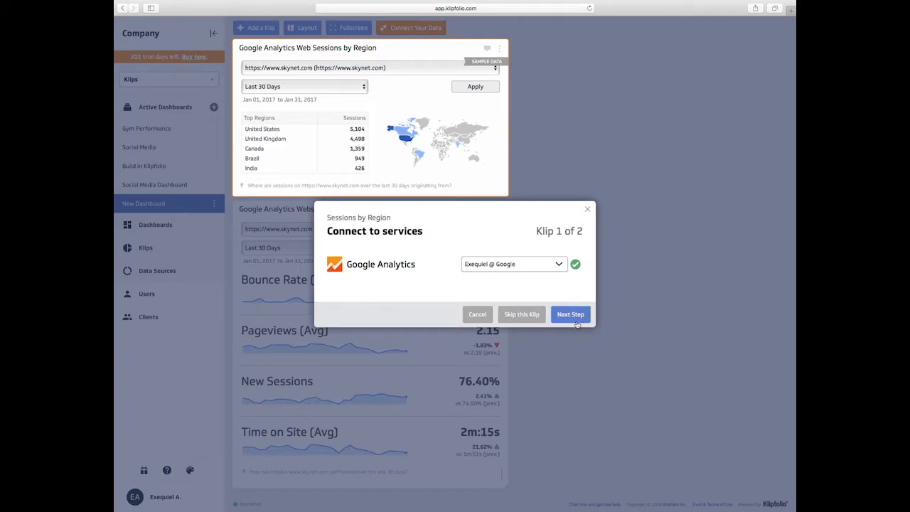
left_click(573, 314)
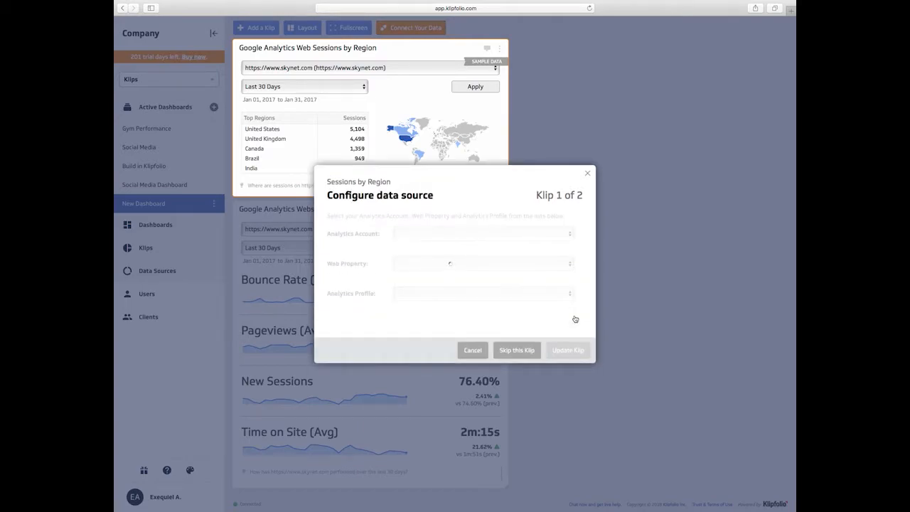
left_click(568, 350)
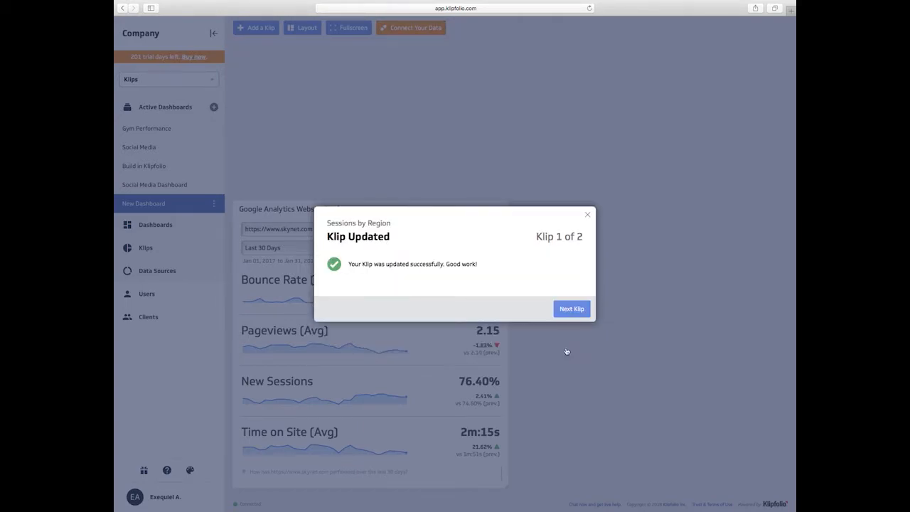
Finish updating both Google Analytics Klips and place the Website Performance Klip beside the Sessions by Region Klip
left_click(572, 310)
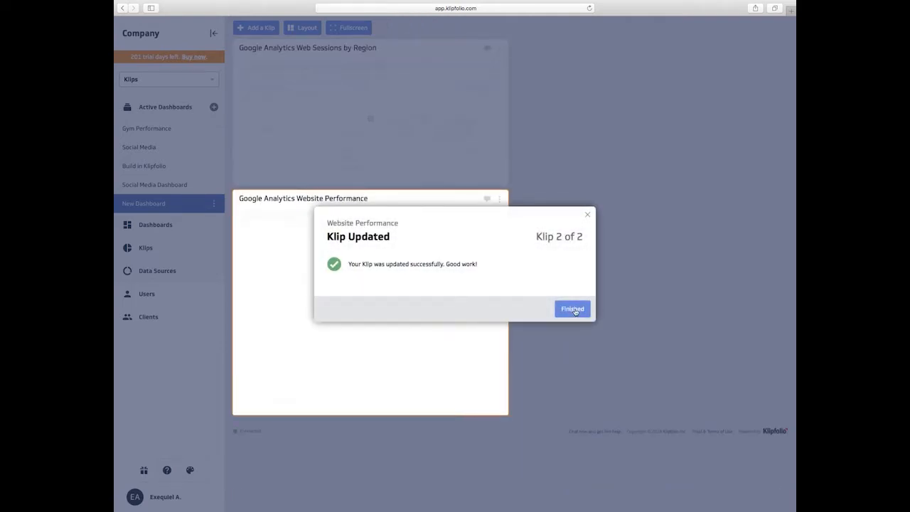
left_click(573, 309)
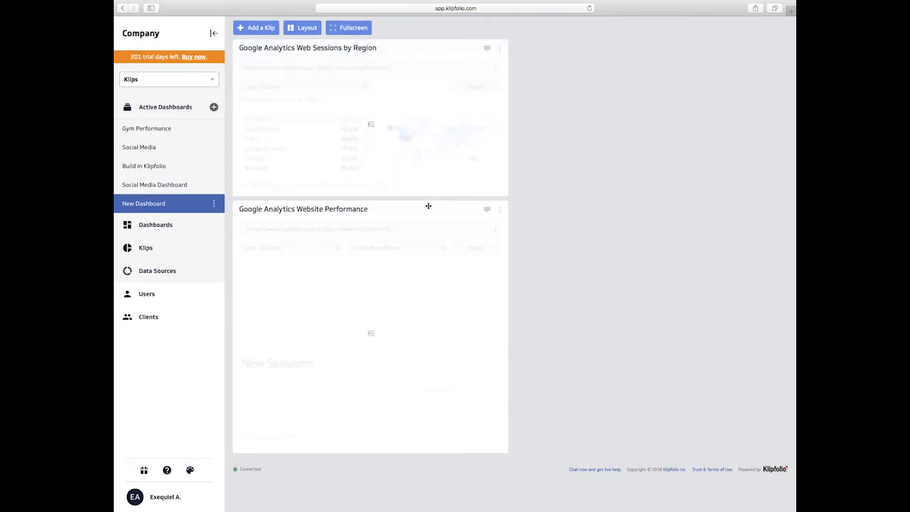
left_click_drag(428, 206, 738, 61)
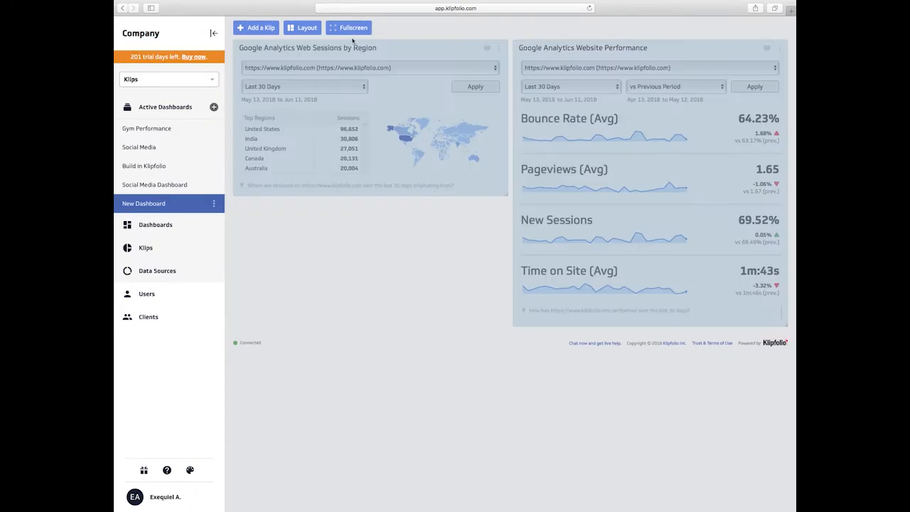
Try custom dashboard layouts between 5 and 8 columns, return to 6 columns and widen the Website Performance Klip to its former width
left_click(306, 27)
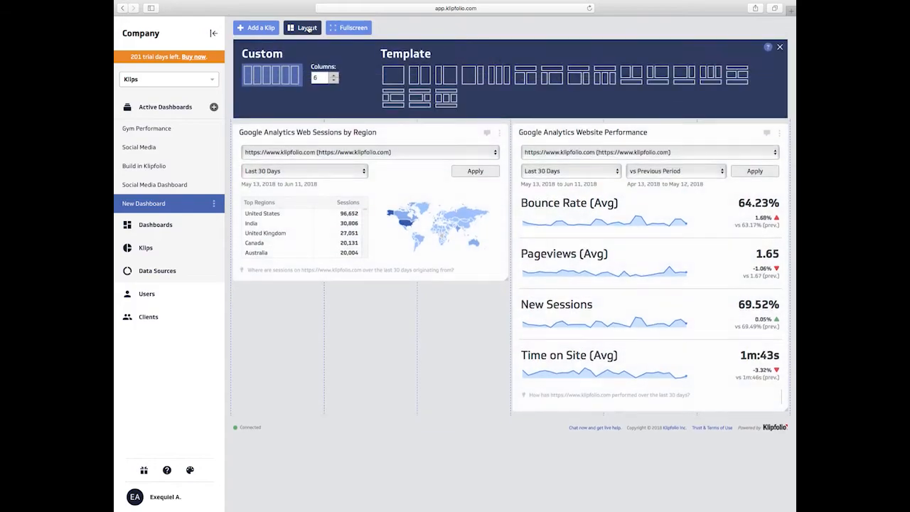
left_click(334, 75)
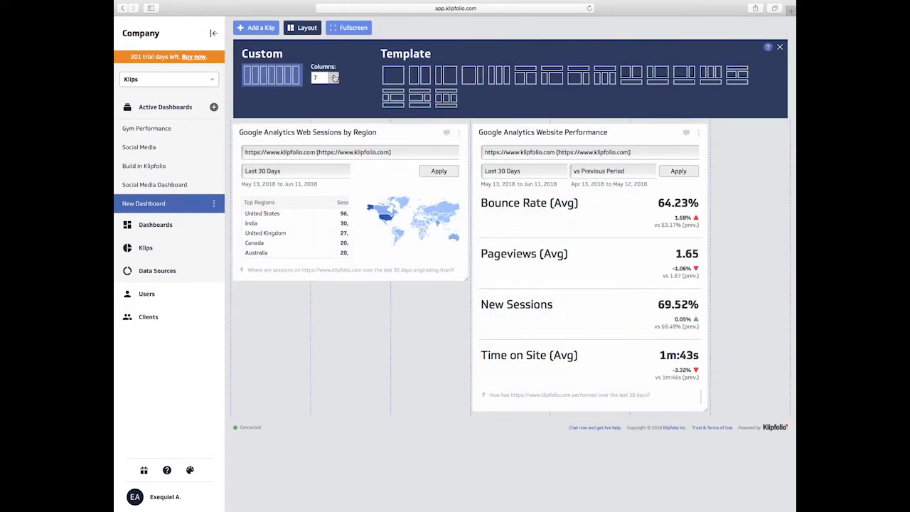
left_click(334, 75)
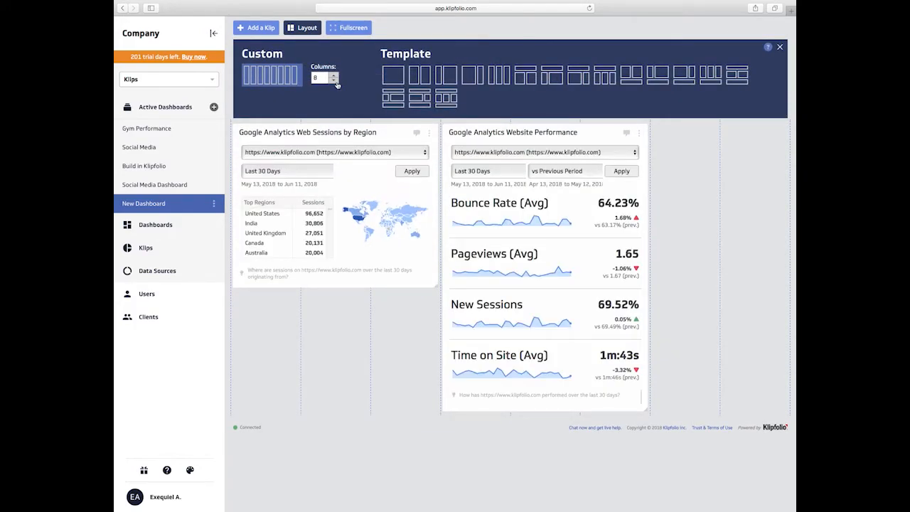
left_click(334, 79)
left_click(334, 79)
left_click(334, 80)
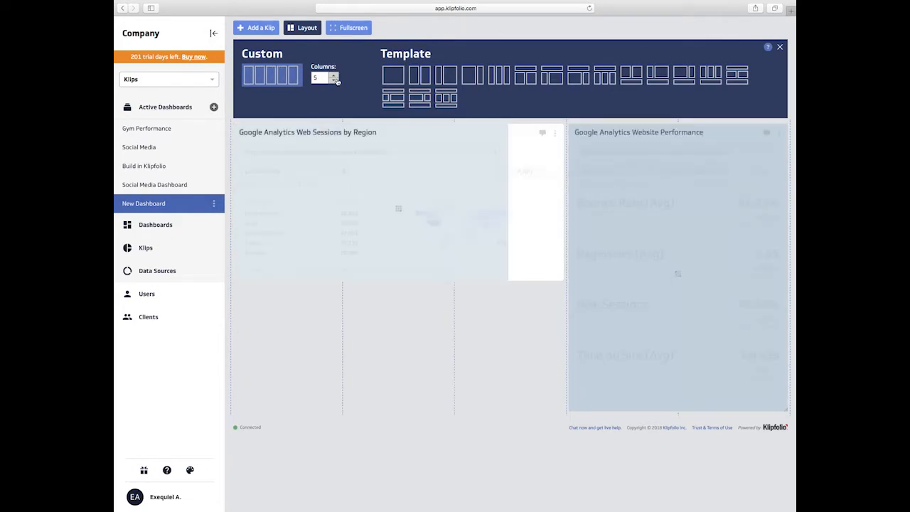
left_click(335, 75)
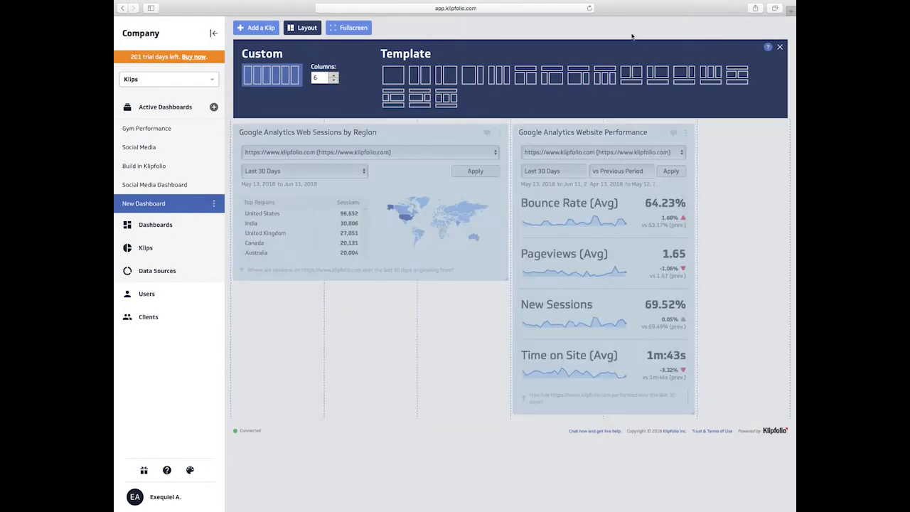
left_click(780, 47)
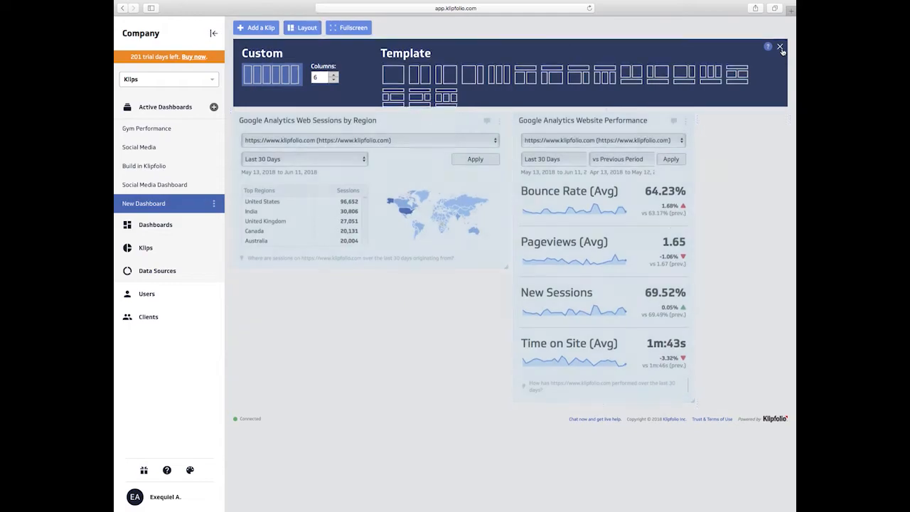
left_click_drag(694, 327, 769, 330)
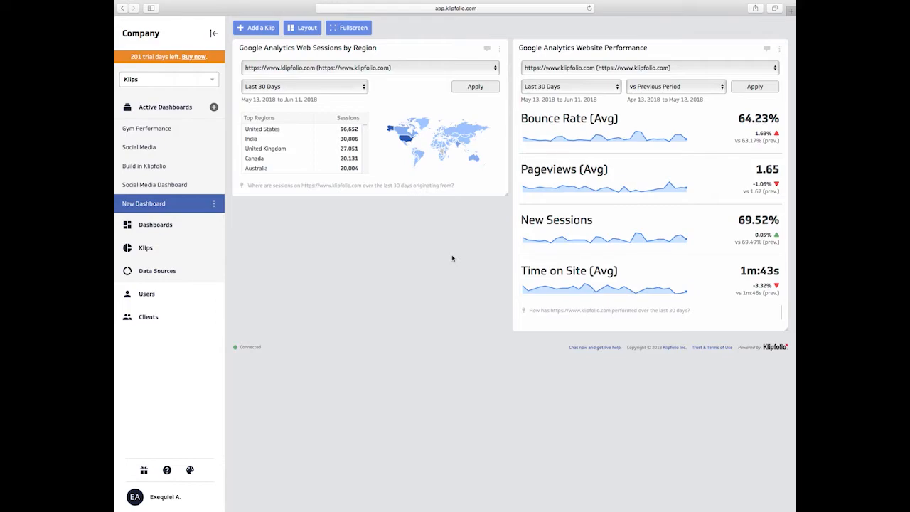
Start building a custom Klip for the dashboard and widen its preview in the editor
left_click(257, 29)
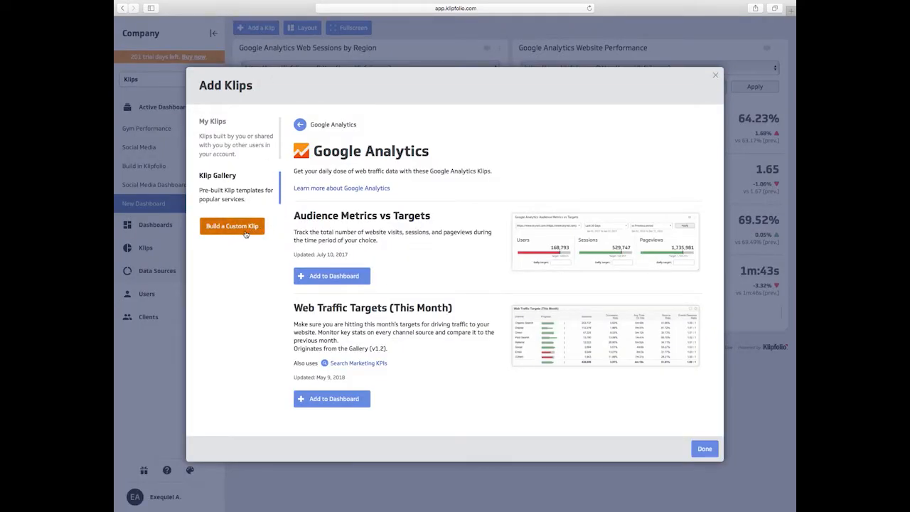
left_click(245, 234)
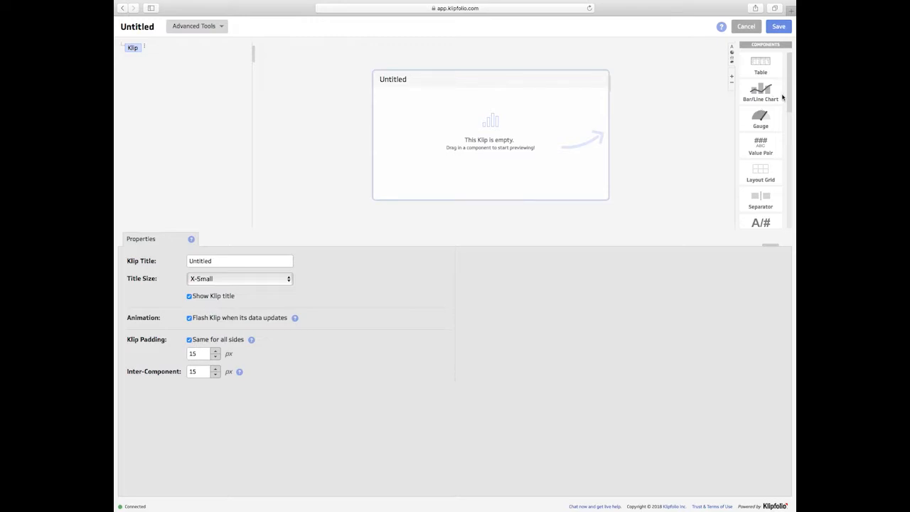
mouse_move(792, 98)
left_mouse_down()
mouse_move(788, 176)
mouse_move(795, 90)
left_mouse_up()
left_click_drag(610, 77, 714, 96)
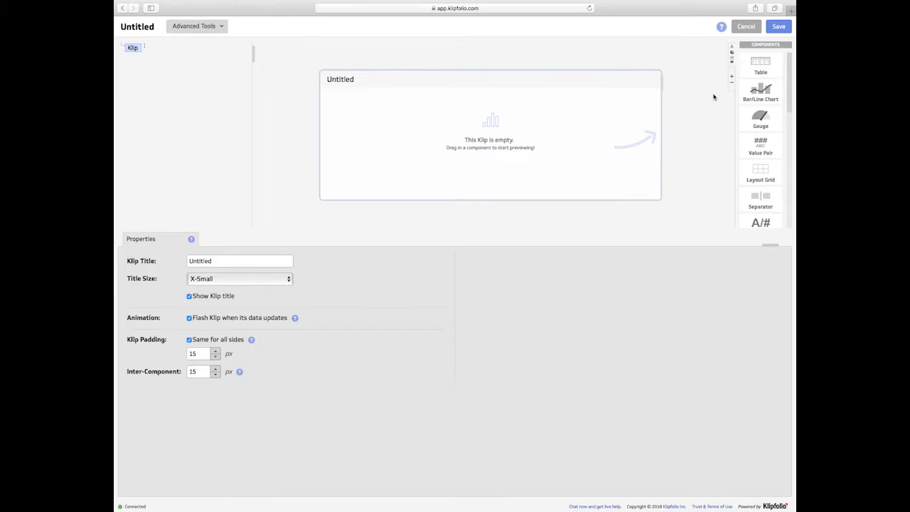
Add a Bar/Line Chart to the Klip and attach the "Example: Sales Booked" data source, searching for "sales"
left_click_drag(767, 88, 554, 141)
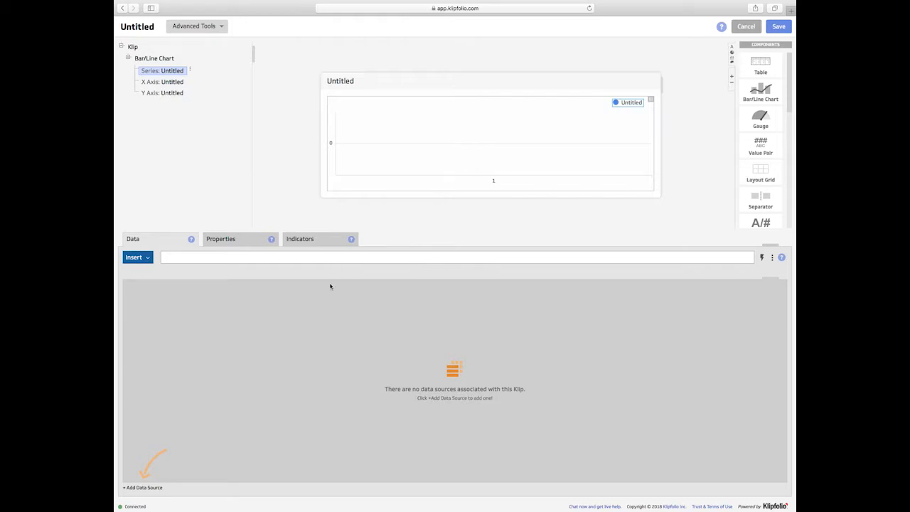
left_click(142, 489)
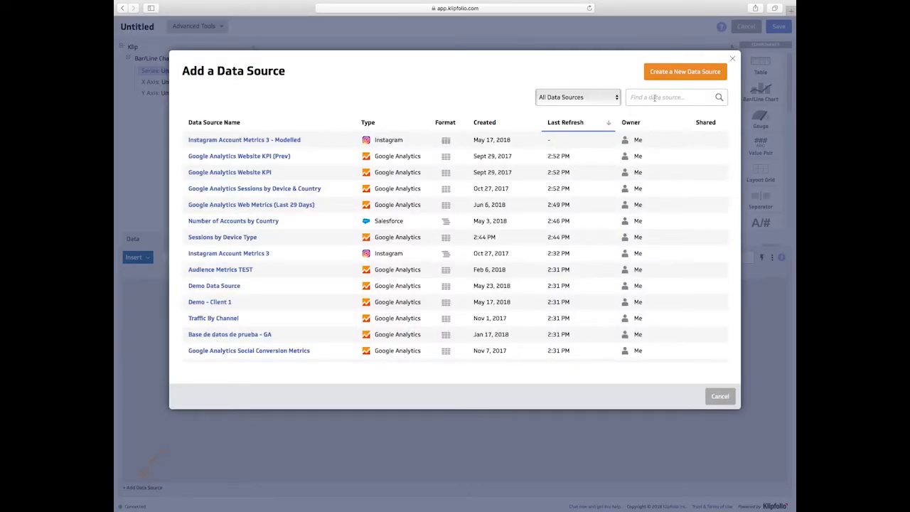
left_click(654, 97)
type("sales")
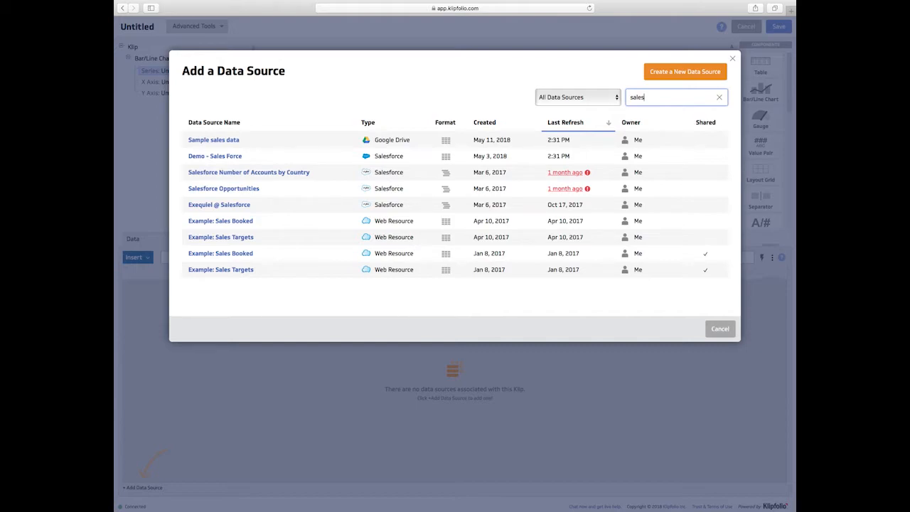
left_click(240, 223)
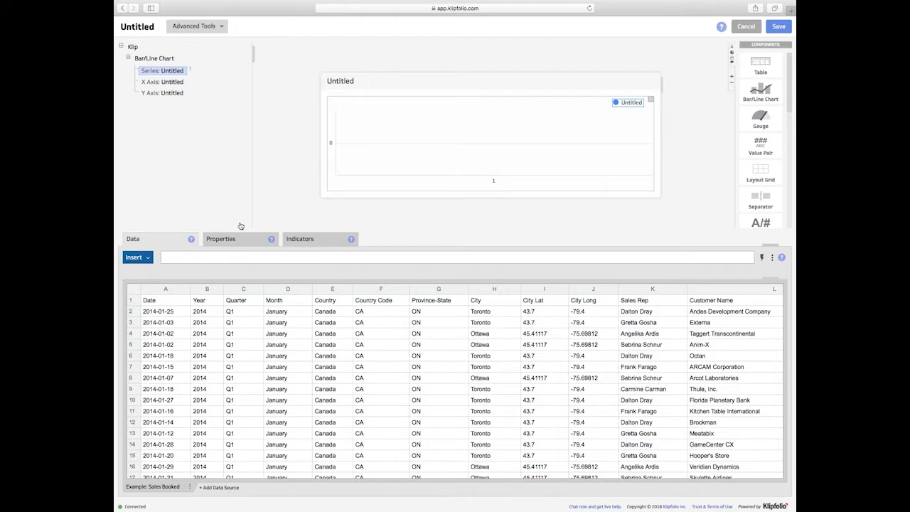
Examine the sales data source's columns and rows, from the date, location and city fields through to revenue
scroll(291, 379, "right", 10)
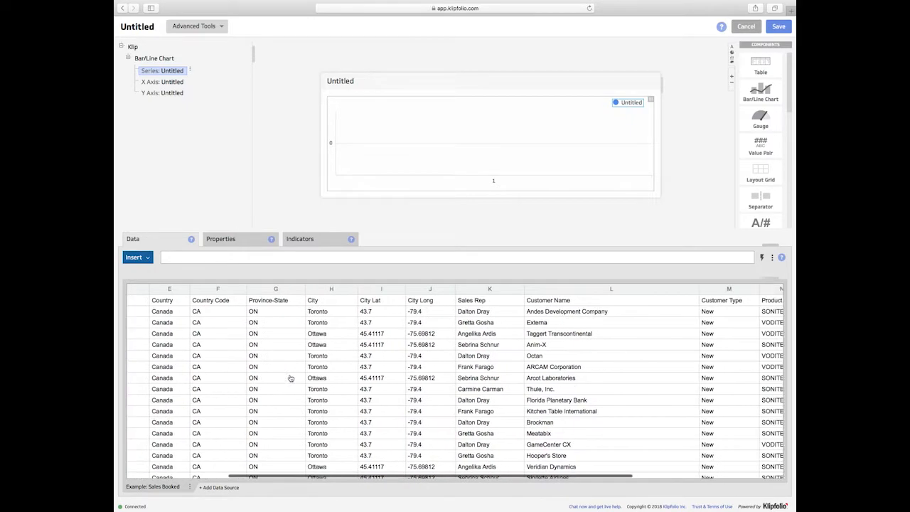
scroll(291, 379, "left", 5)
scroll(291, 379, "left", 3)
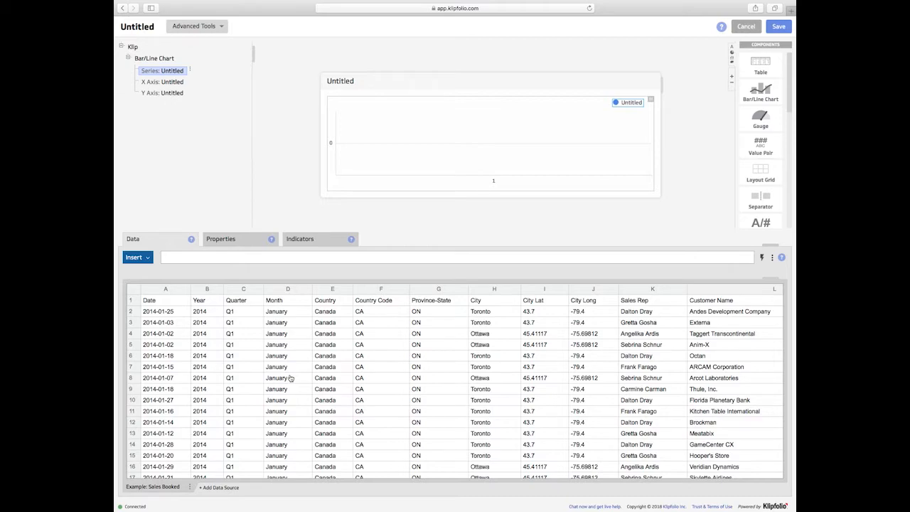
scroll(489, 364, "right", 2)
scroll(489, 364, "right", 10)
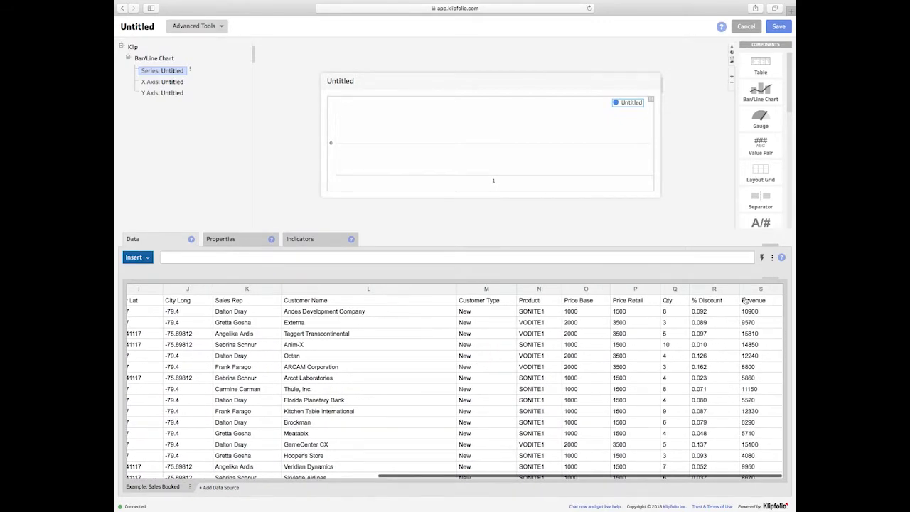
scroll(626, 377, "left", 3)
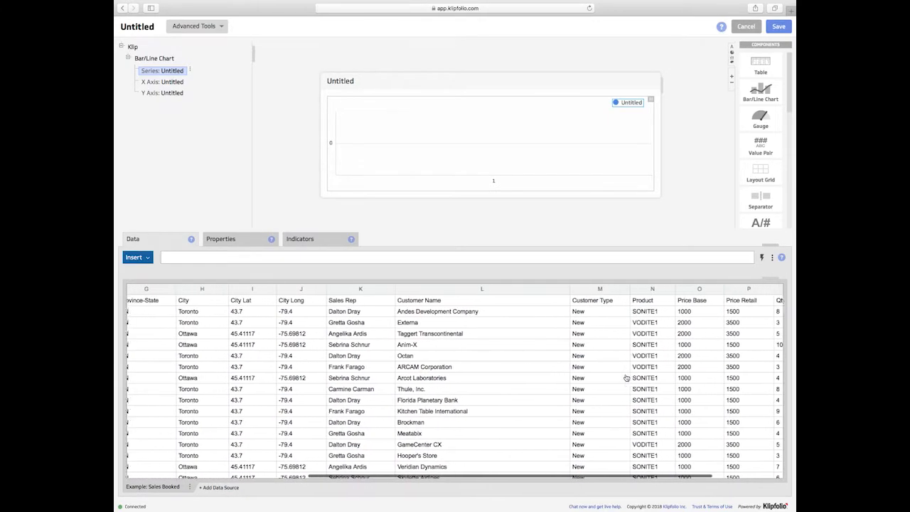
scroll(626, 377, "left", 3)
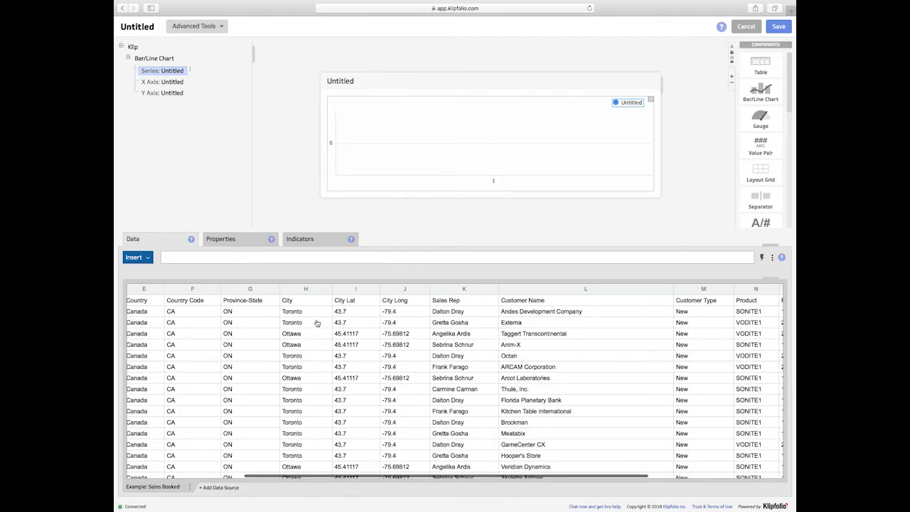
scroll(304, 356, "down", 5)
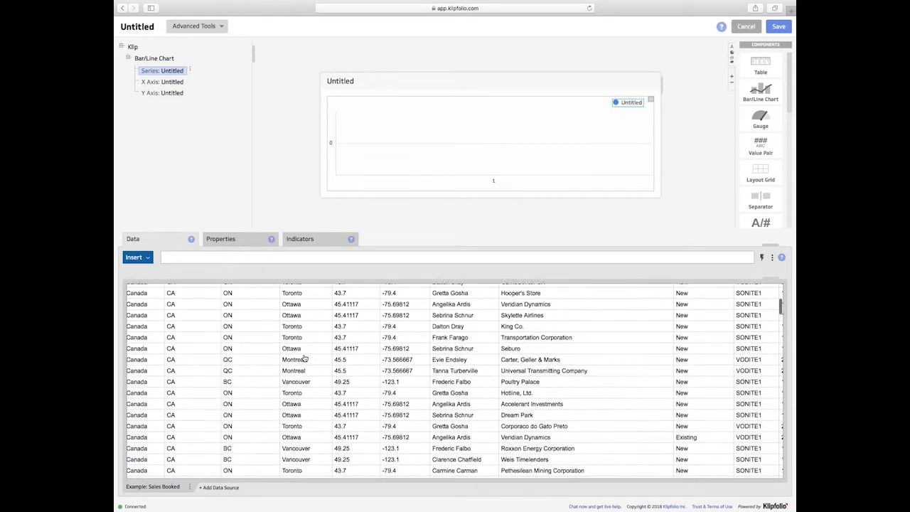
scroll(305, 358, "up", 5)
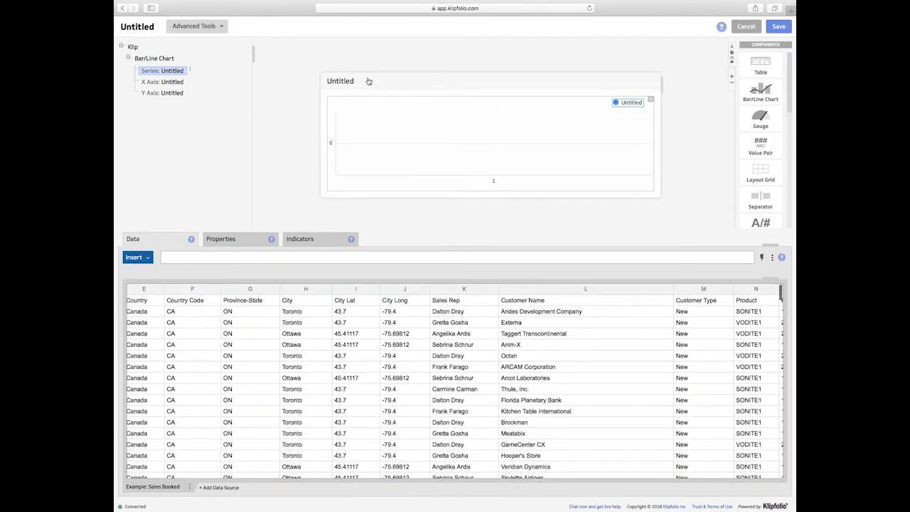
Title the Klip "Top 5 Cities in Revenue"
left_click(368, 81)
type("T")
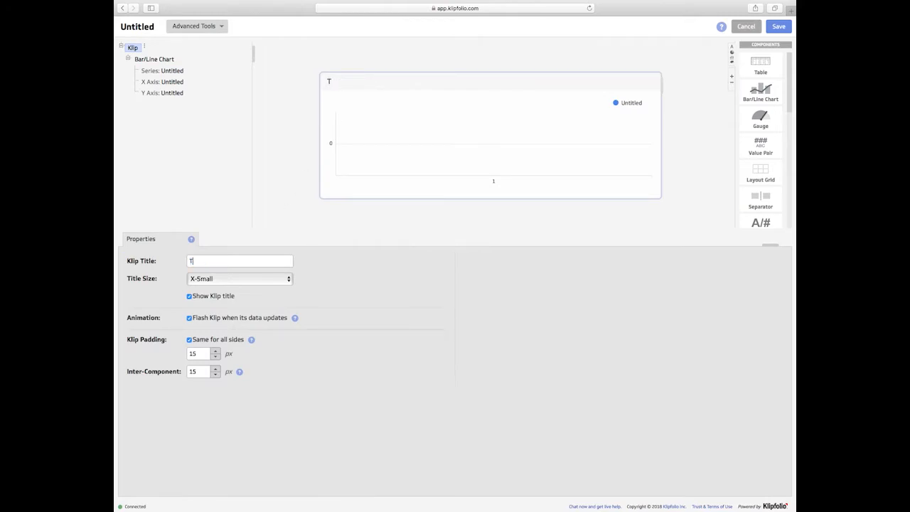
type("op 5 Cities in Revenuw")
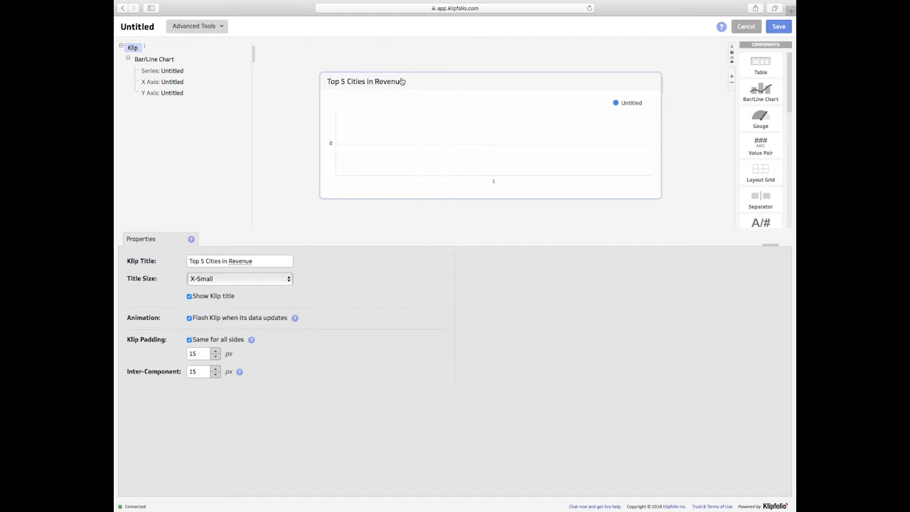
Assign the City column (H) of the sales data as the chart's X axis data
left_click(178, 84)
left_click(163, 240)
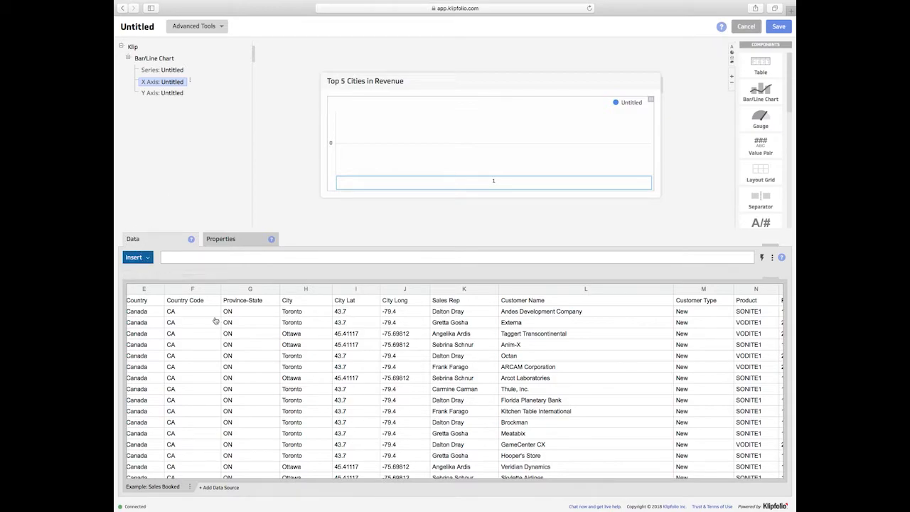
scroll(217, 321, "left", 1)
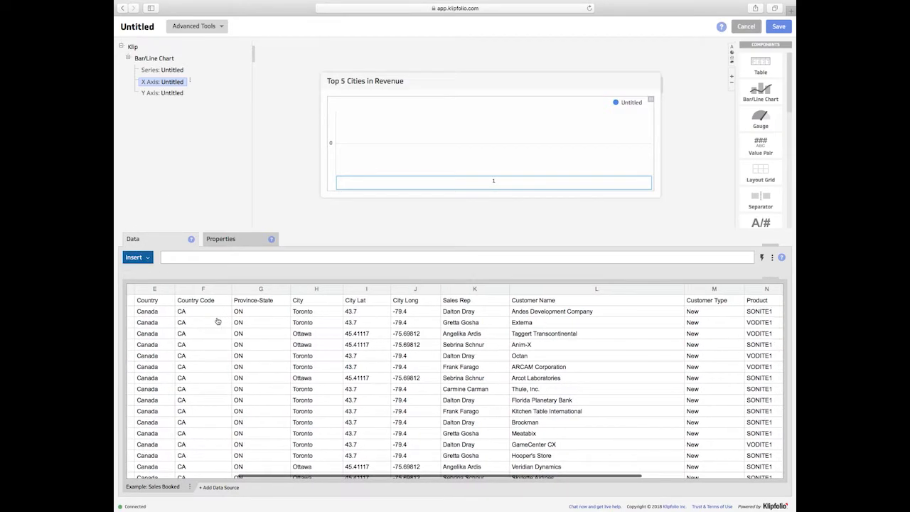
left_click(326, 293)
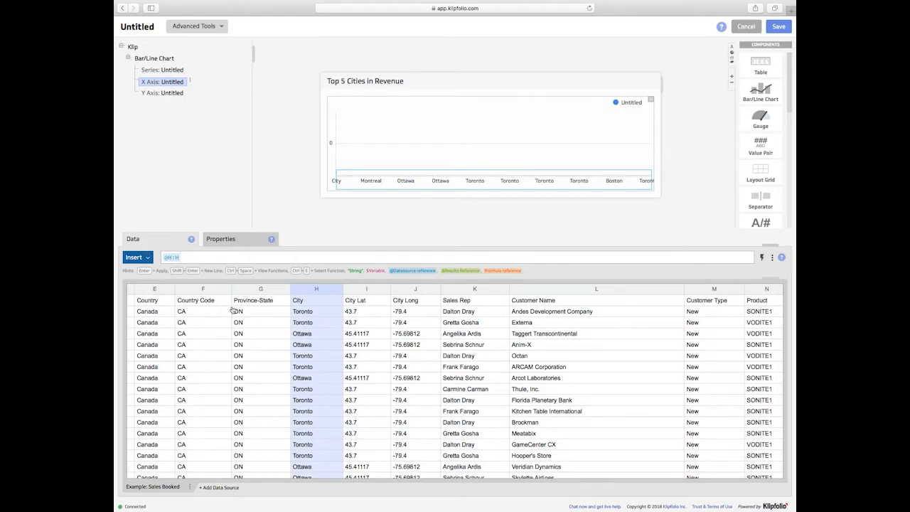
Set the X axis labels to slant upward with "Don't drop labels", and group the repeating labels
left_click(228, 242)
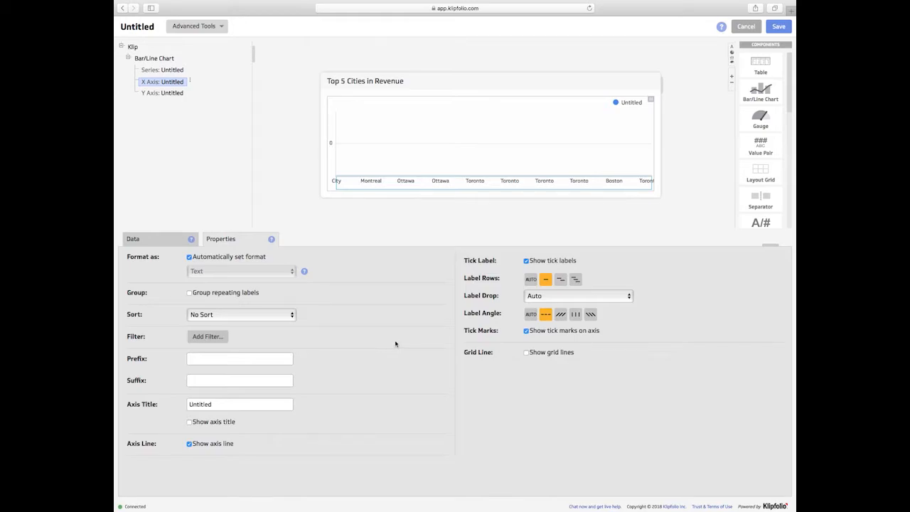
left_click(561, 317)
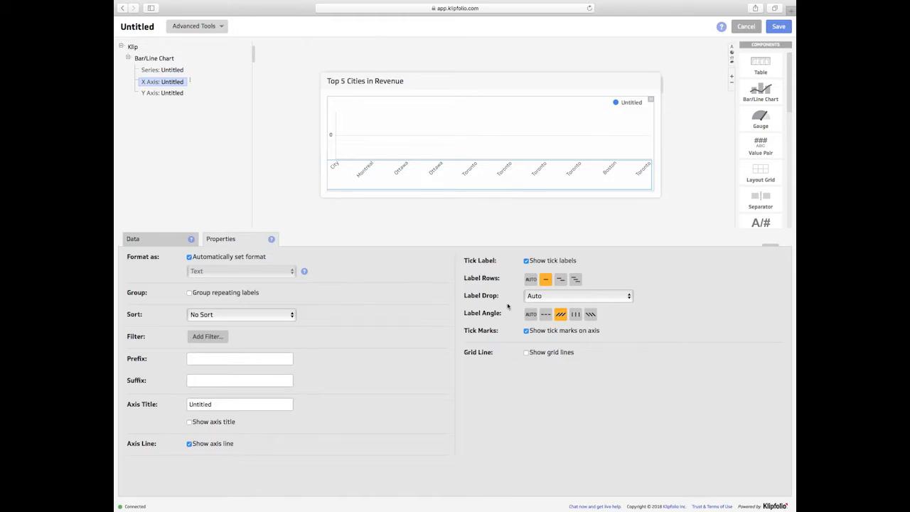
left_click(552, 298)
left_click(557, 304)
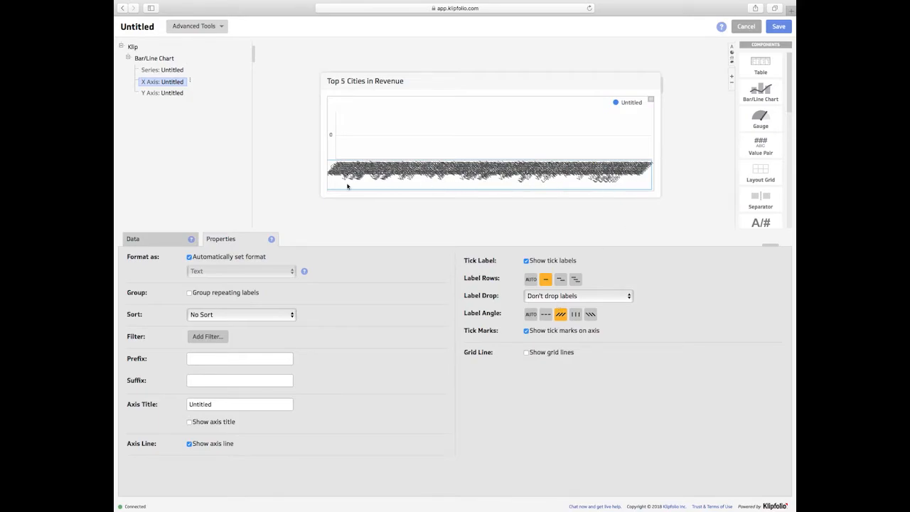
left_click(207, 293)
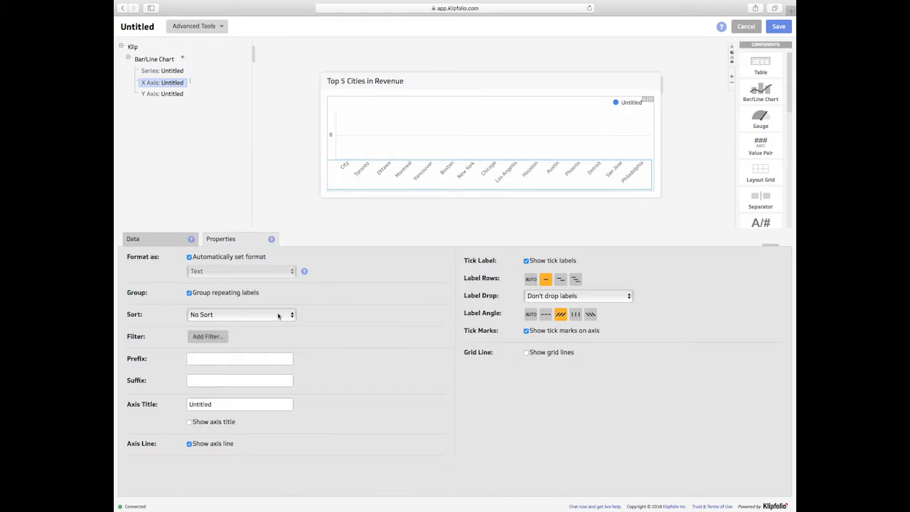
Filter the X axis of the chart to exclude the "City" header value from its members
left_click(213, 341)
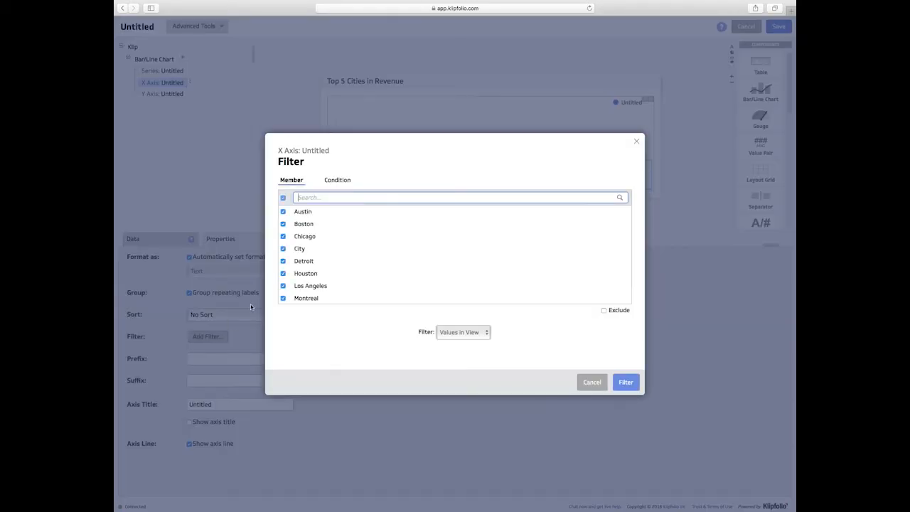
left_click(293, 201)
type("city")
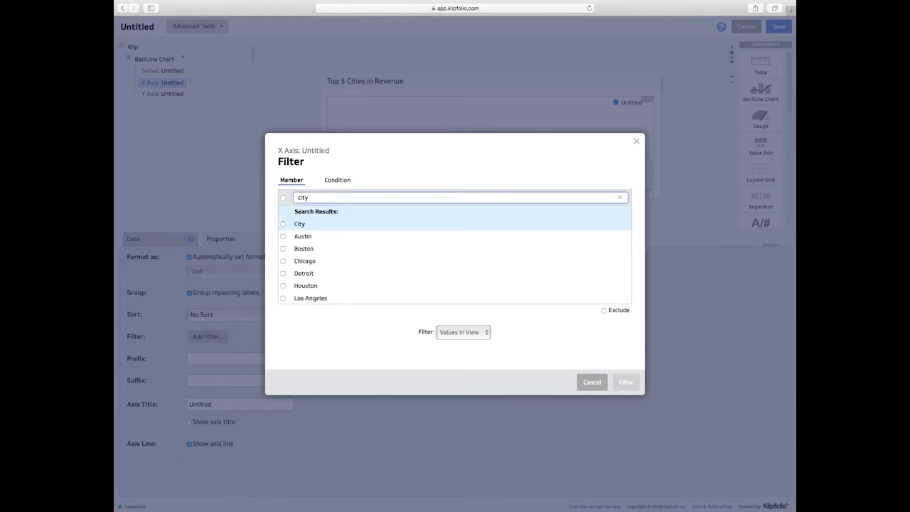
left_click(283, 224)
left_click(612, 311)
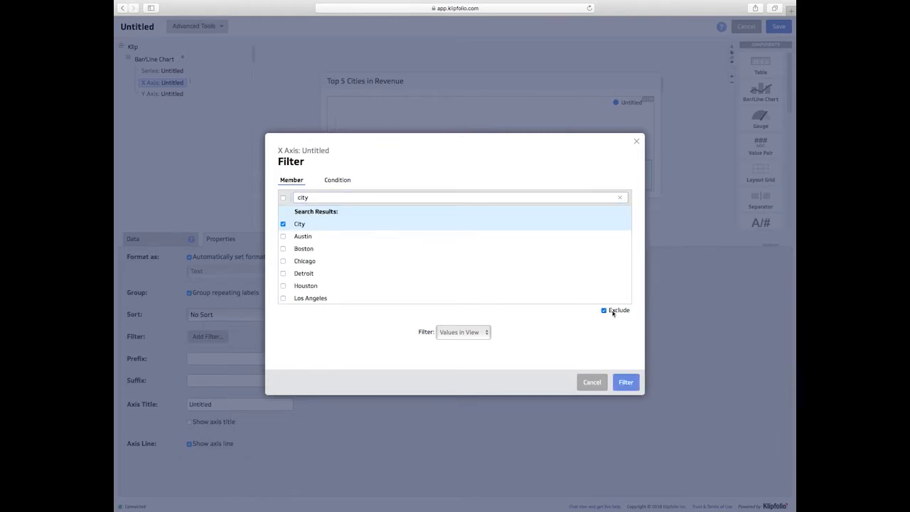
left_click(633, 384)
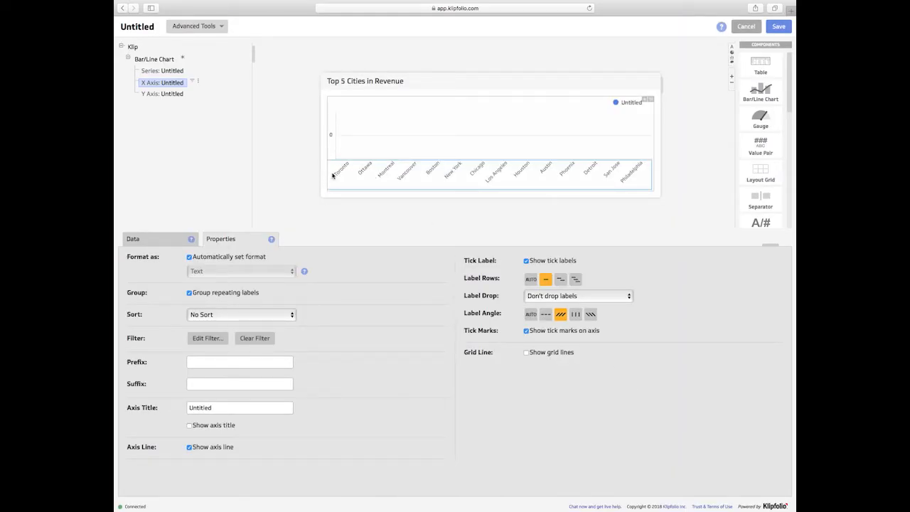
Set the X axis title to "Cities"
left_click(140, 242)
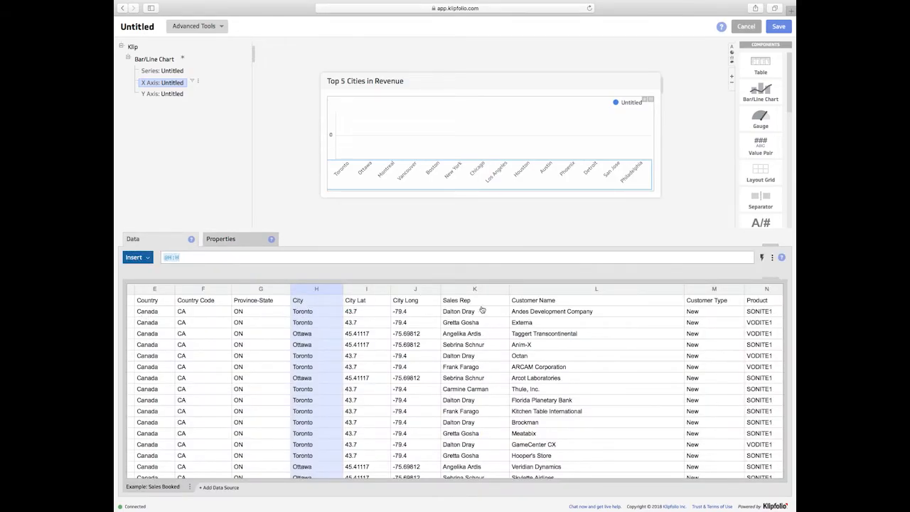
scroll(519, 304, "right", 5)
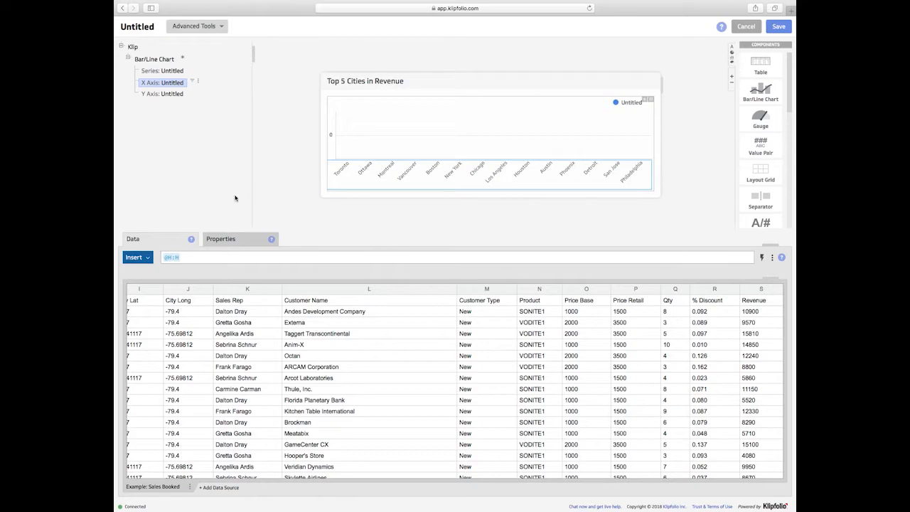
left_click(228, 242)
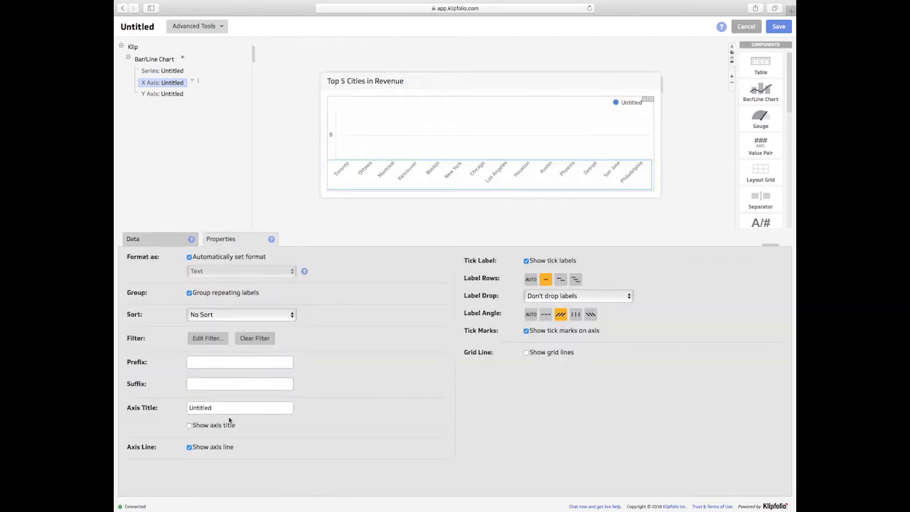
left_click_drag(232, 408, 145, 407)
type("Cities")
Assign the Revenue column (S) of the sales data to the chart's series and label the series "Revenue"
left_click(168, 72)
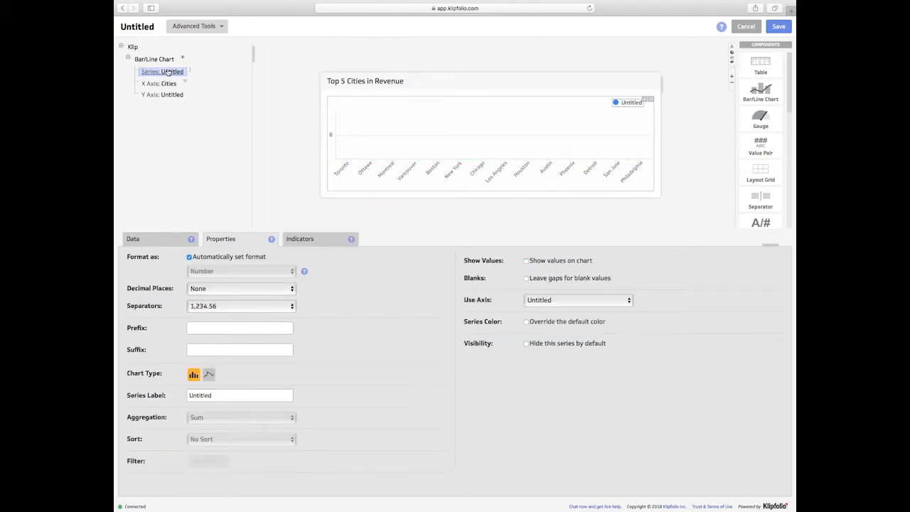
left_click(177, 242)
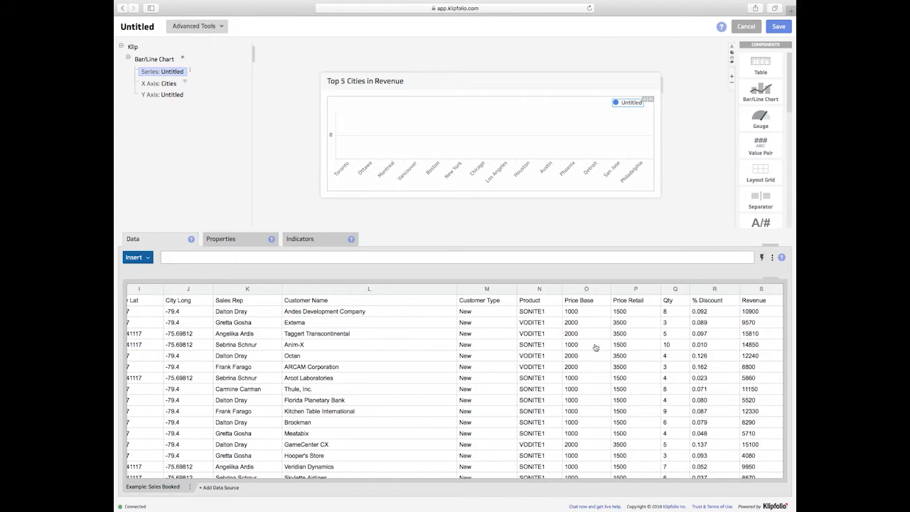
left_click(762, 289)
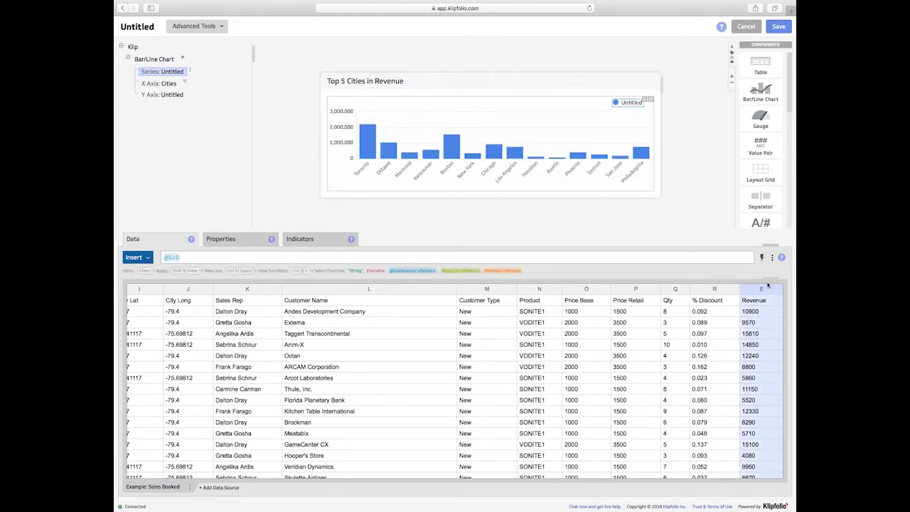
left_click(229, 242)
left_click_drag(235, 396, 164, 399)
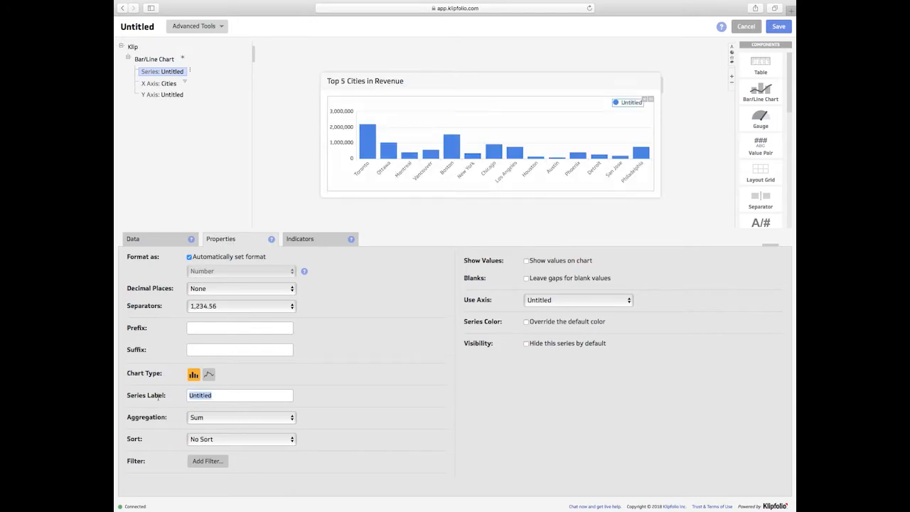
type("Revenue")
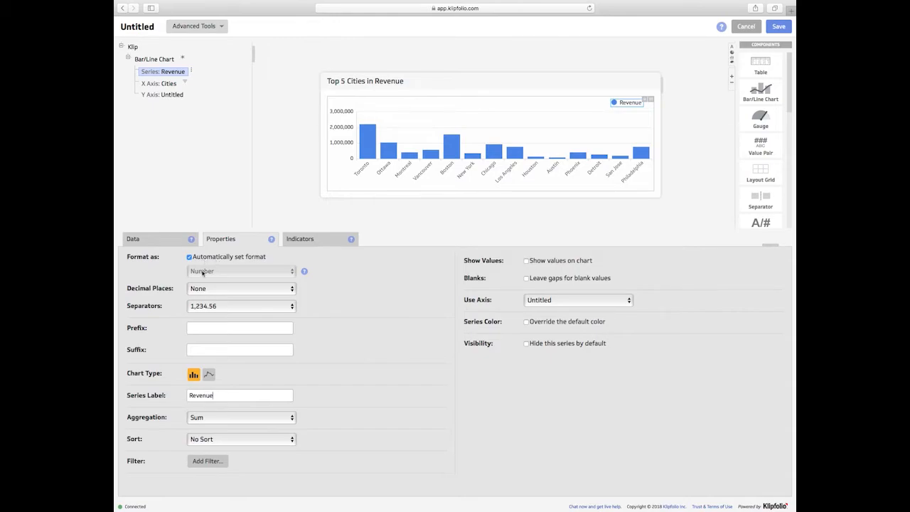
Turn off automatic formatting for the Revenue series, format it as Currency, and show its values on the chart
left_click(170, 240)
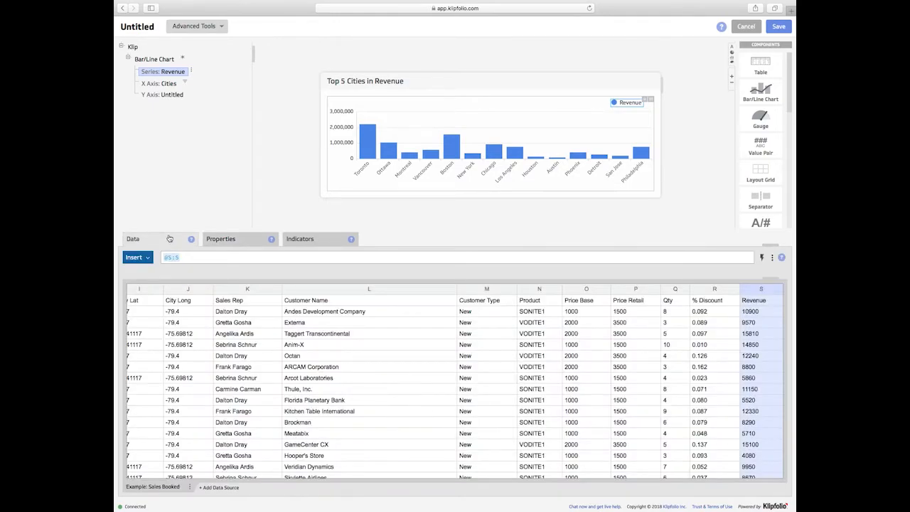
left_click(246, 242)
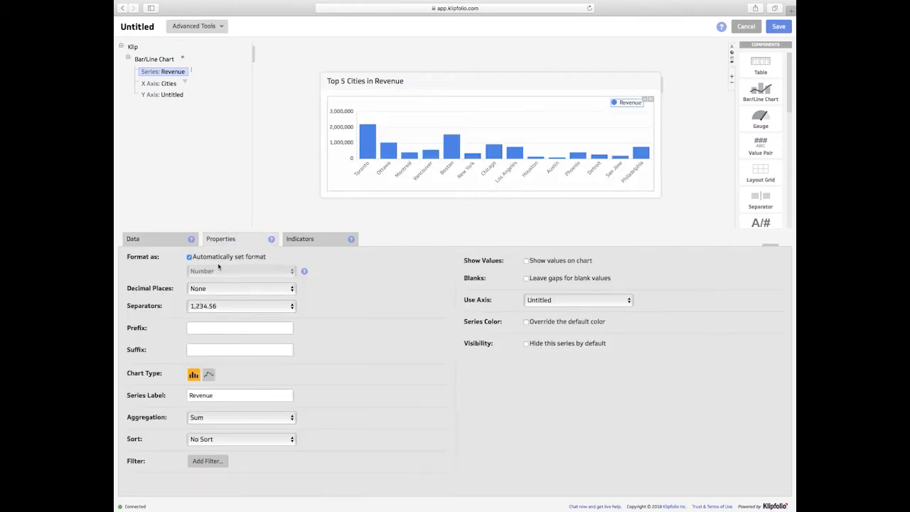
left_click(223, 258)
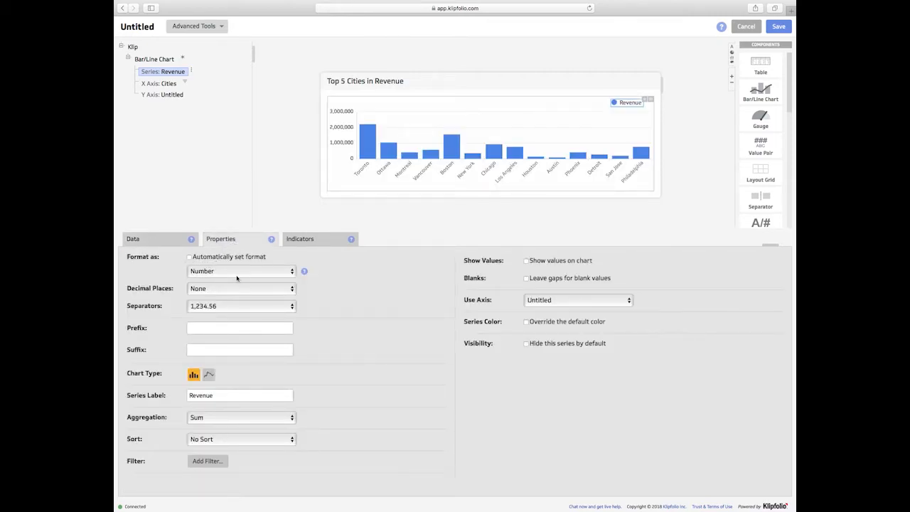
left_click(235, 273)
left_click(243, 281)
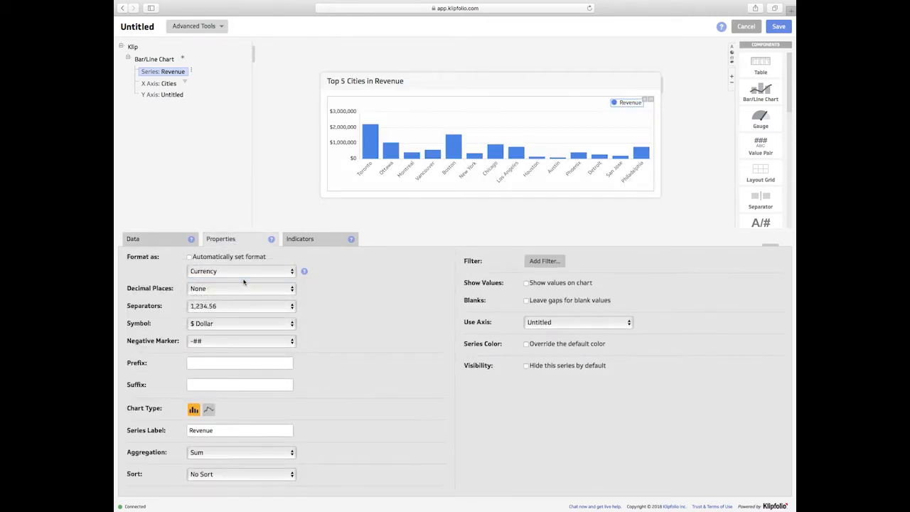
left_click(537, 285)
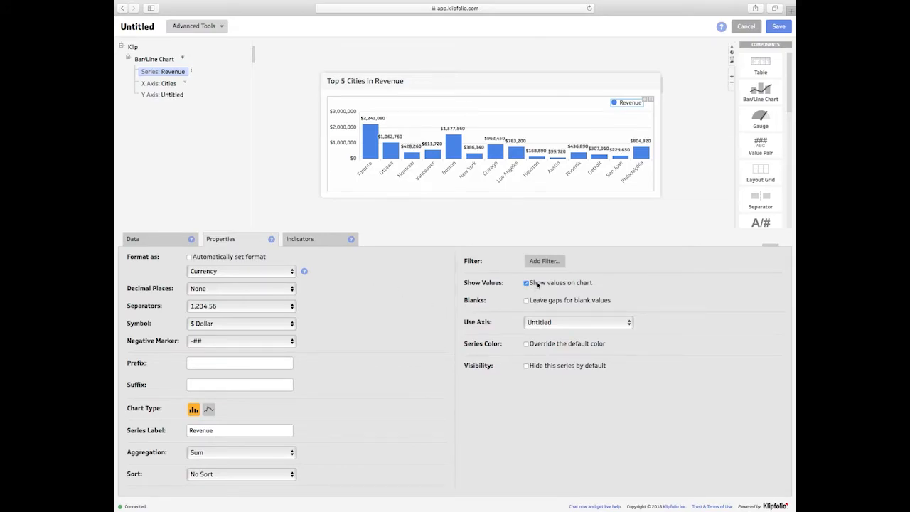
mouse_move(520, 153)
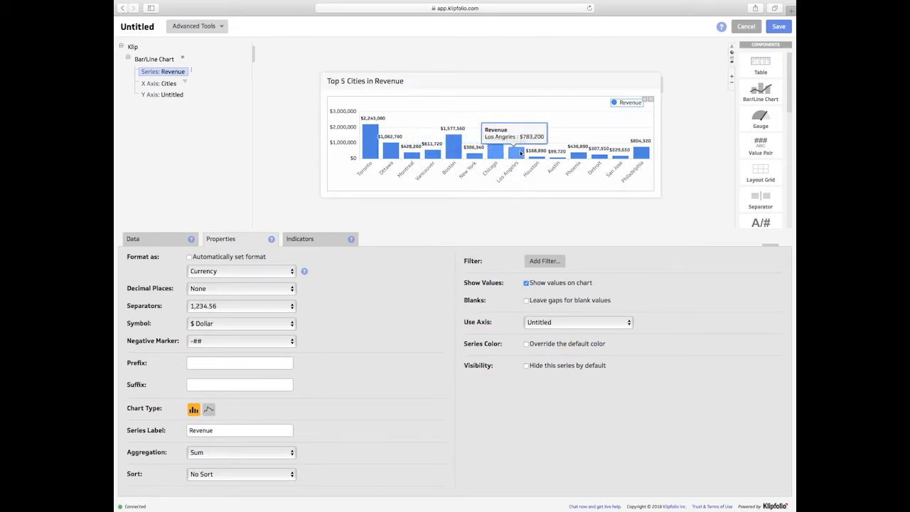
Try the £ Pound and € Euro currency symbols on the Revenue series, and return to $ Dollar
left_click(226, 324)
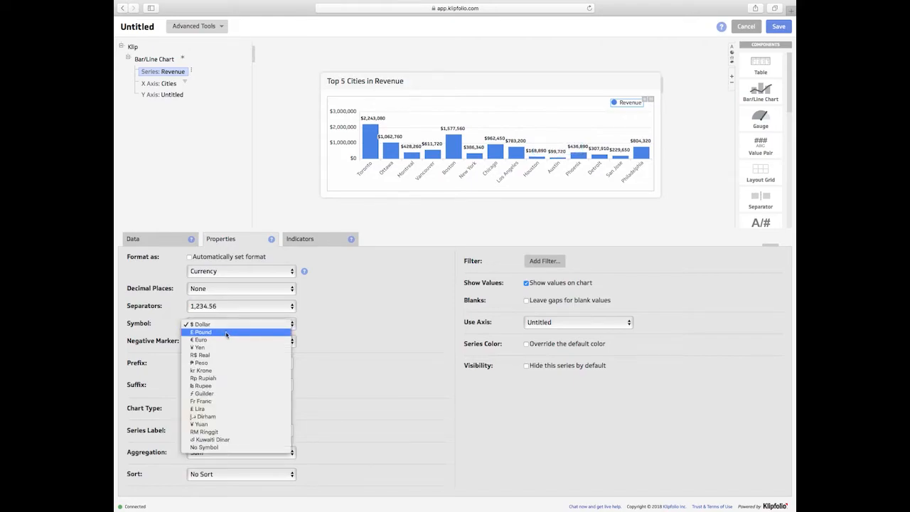
left_click(227, 334)
left_click(236, 325)
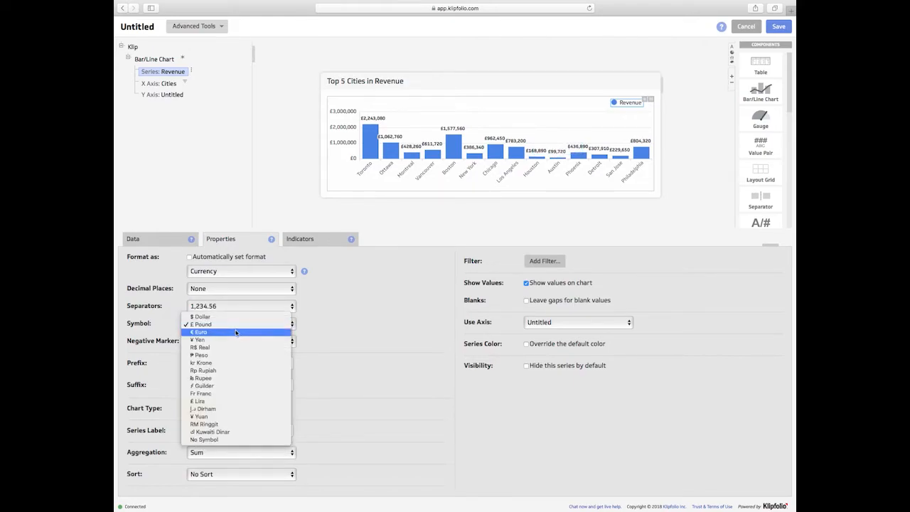
left_click(236, 334)
left_click(246, 324)
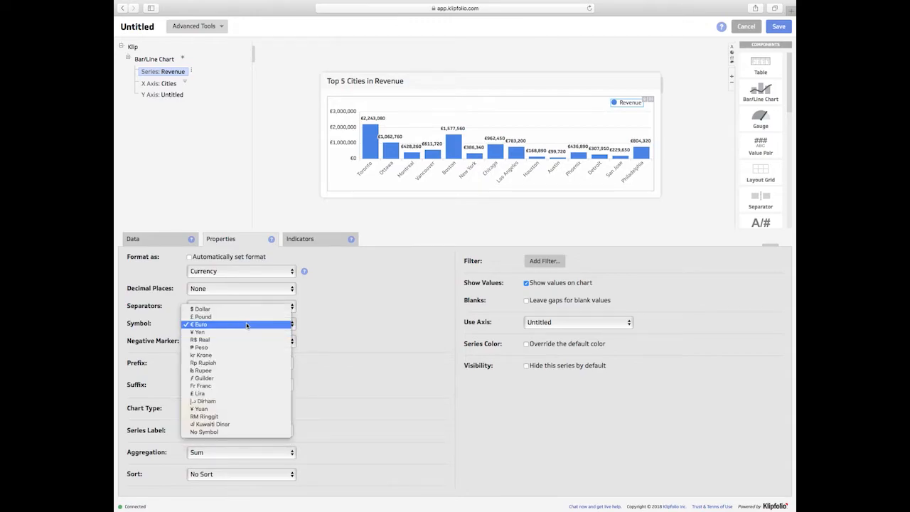
left_click(250, 312)
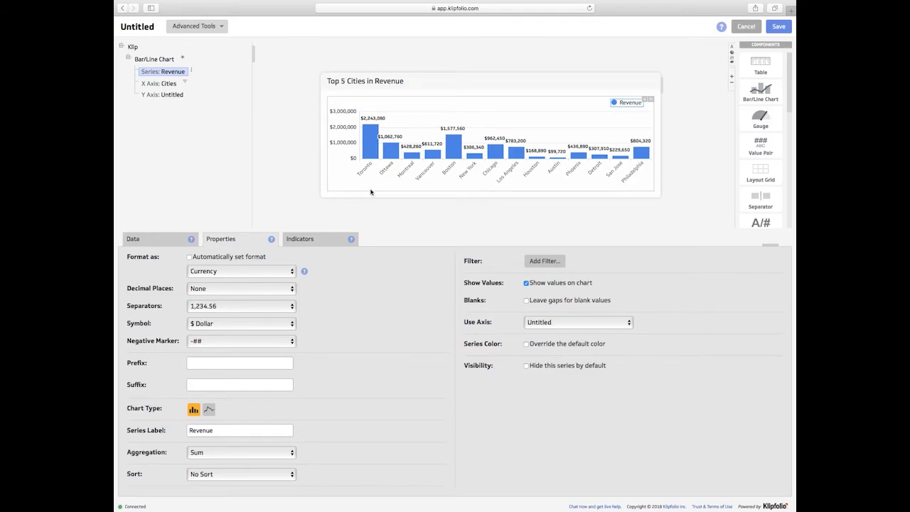
Filter the Revenue series to the top 5 values
left_click(555, 262)
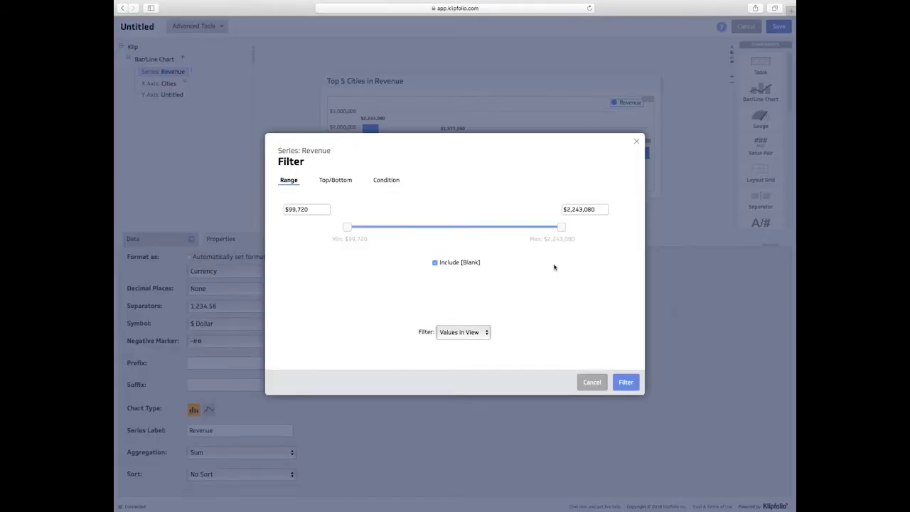
left_click(329, 184)
left_click_drag(365, 211, 330, 212)
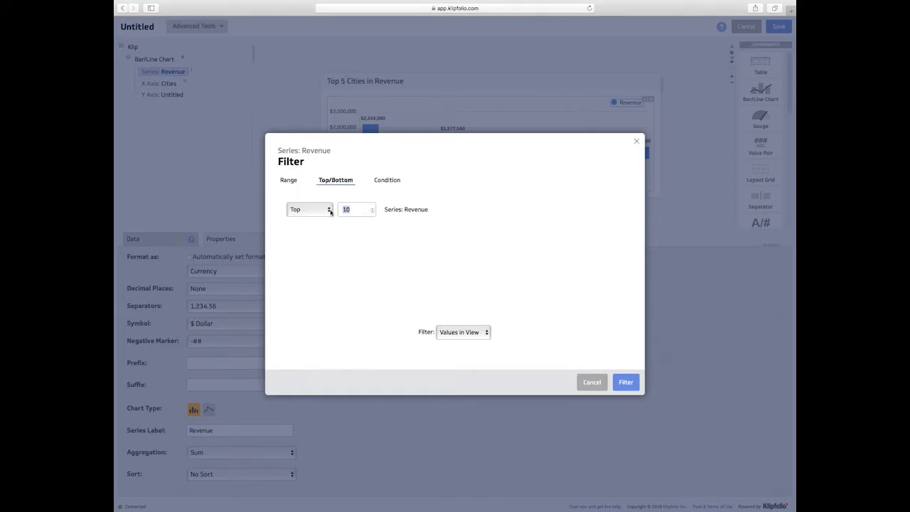
type("5")
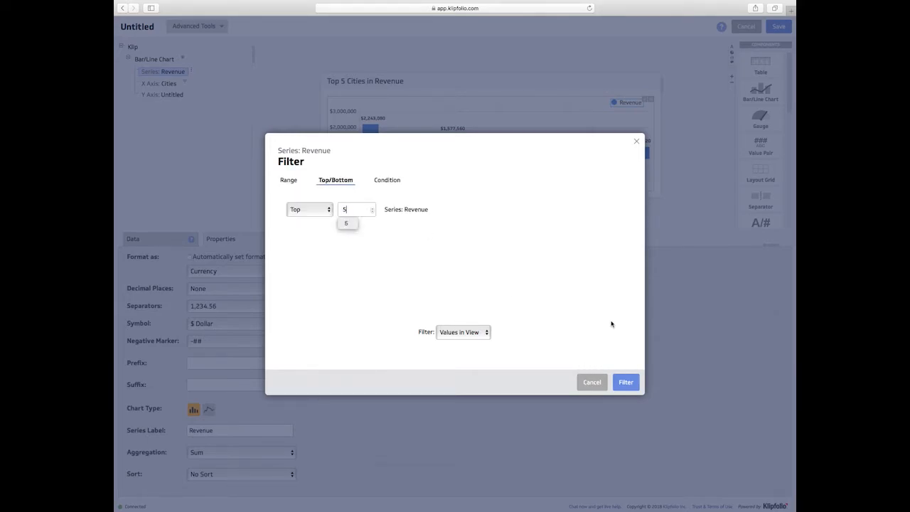
left_click(626, 382)
mouse_move(621, 161)
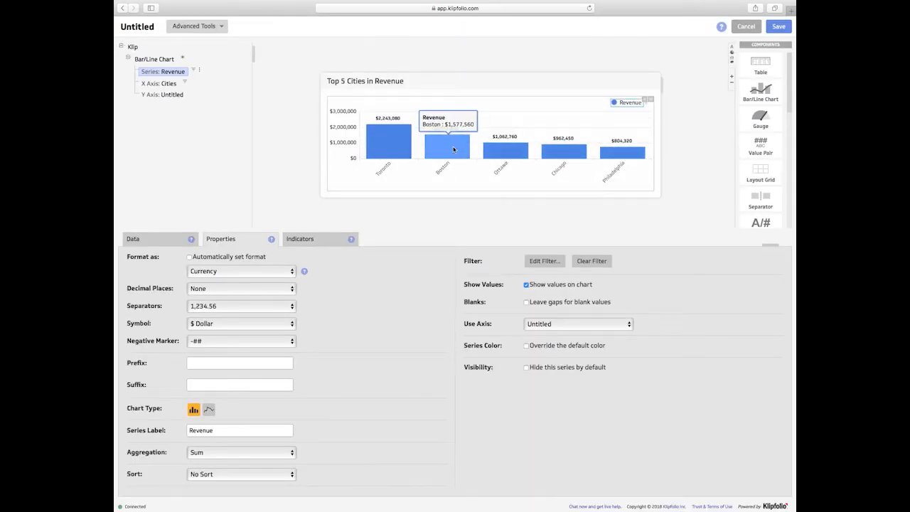
mouse_move(389, 150)
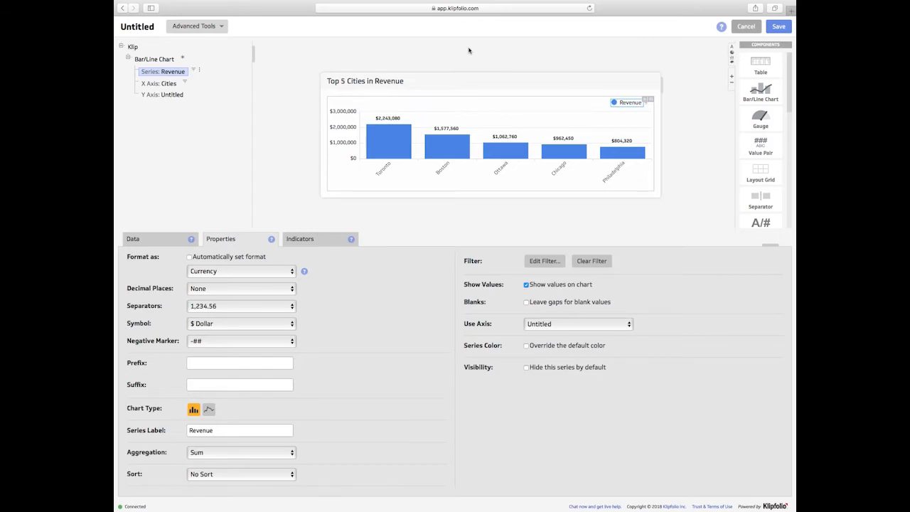
Save the Klip under the name "Top 5 Cities in Revenue" without sharing it with any group
left_click(787, 28)
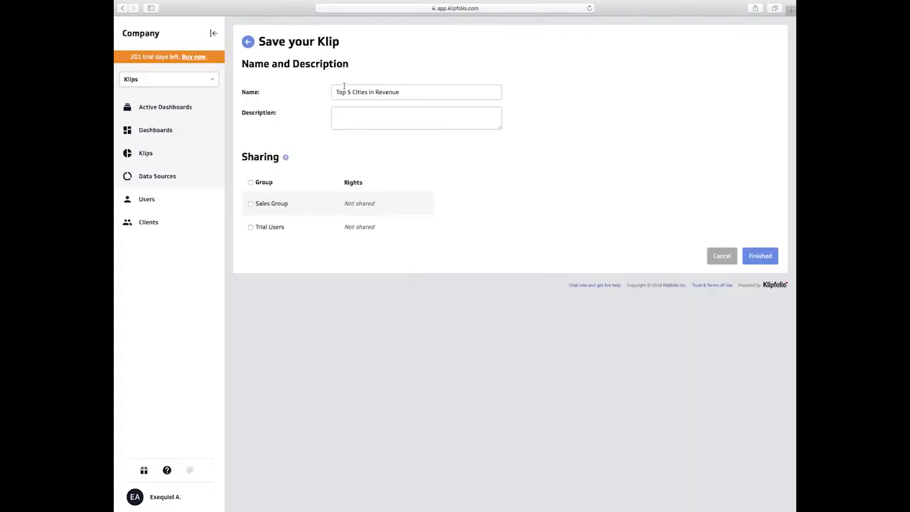
left_click(764, 261)
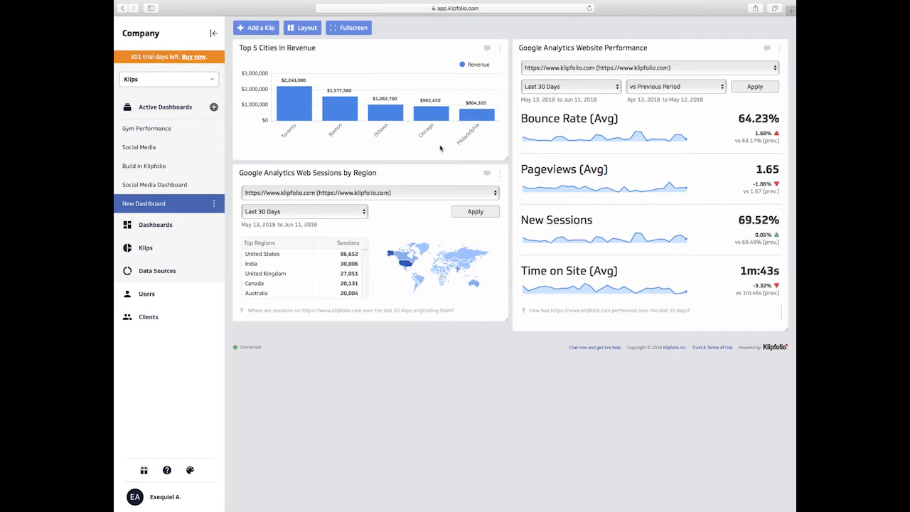
Examine the account's user list, its roles, and the permissions available for a custom role
left_click(150, 303)
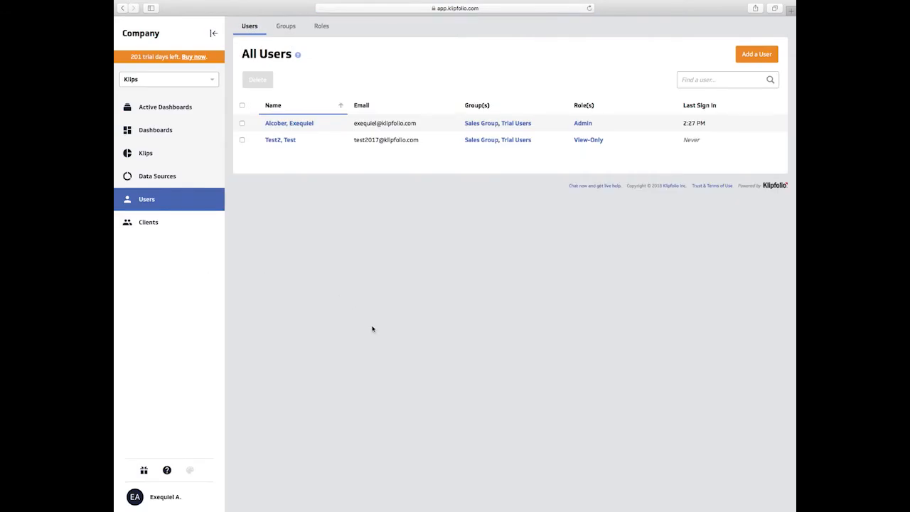
left_click(325, 28)
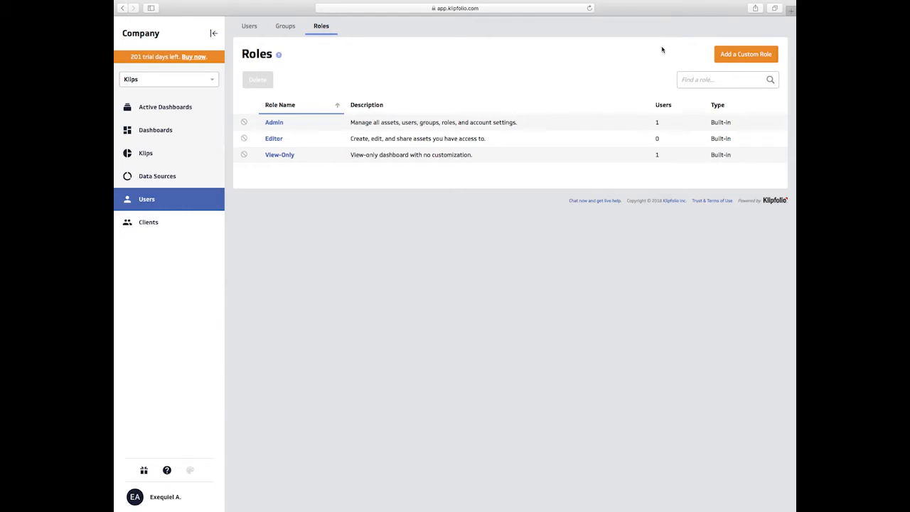
left_click(746, 55)
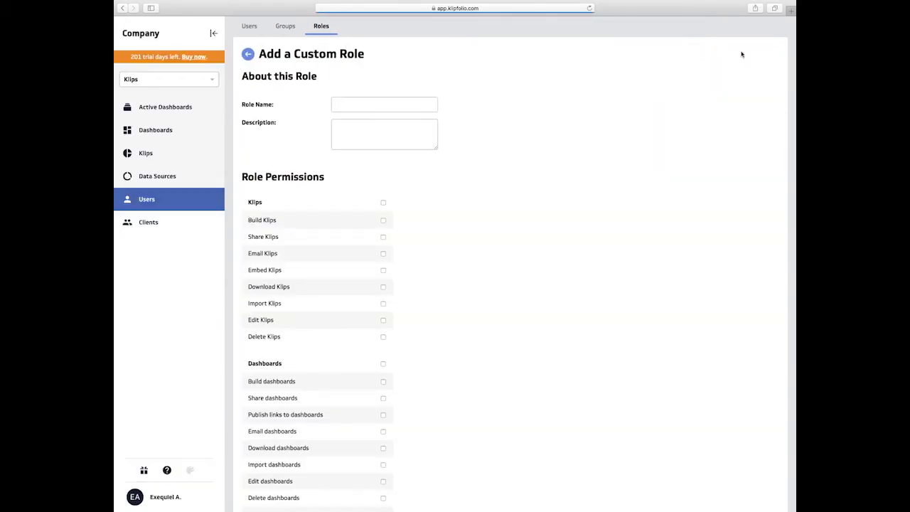
scroll(494, 177, "down", 5)
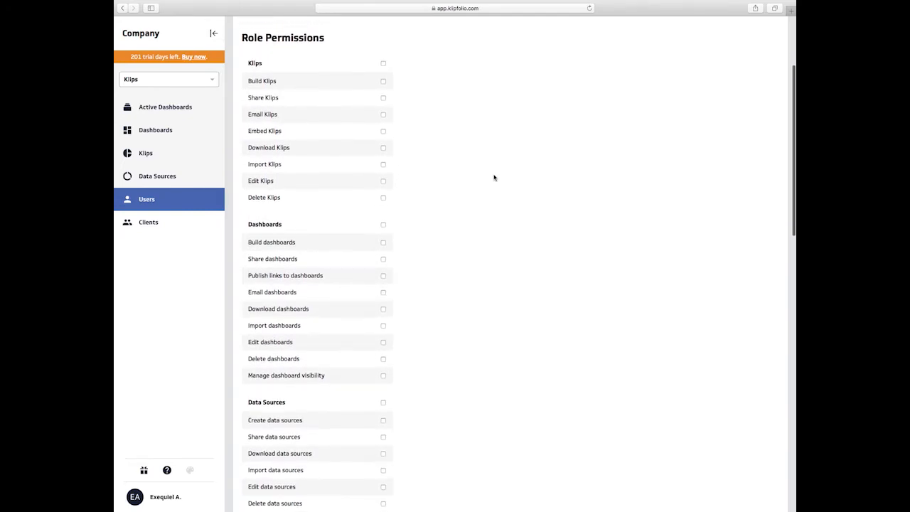
scroll(494, 177, "up", 4)
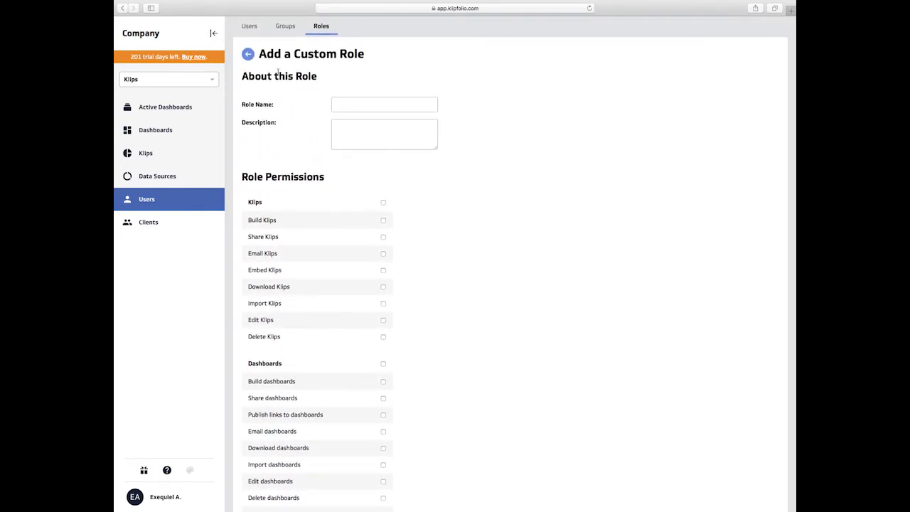
left_click(150, 202)
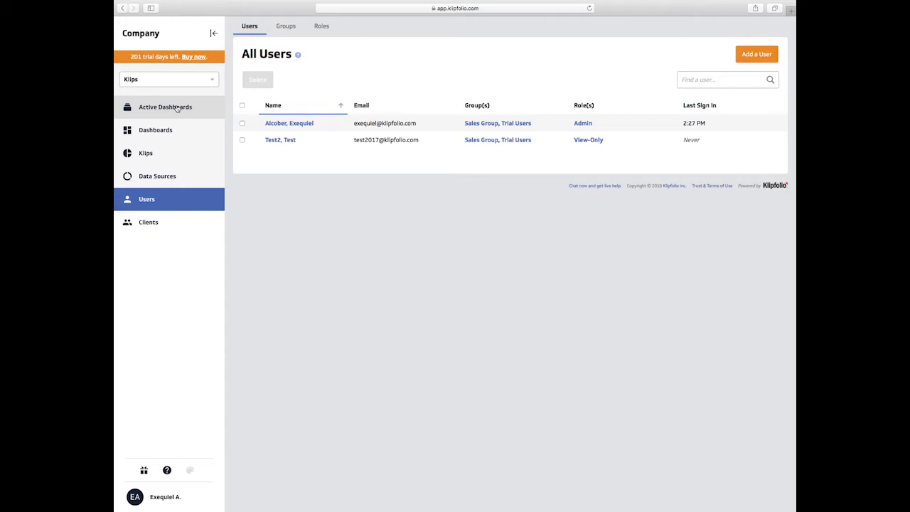
Open the form for emailing New Dashboard and review the available attachment formats
left_click(177, 108)
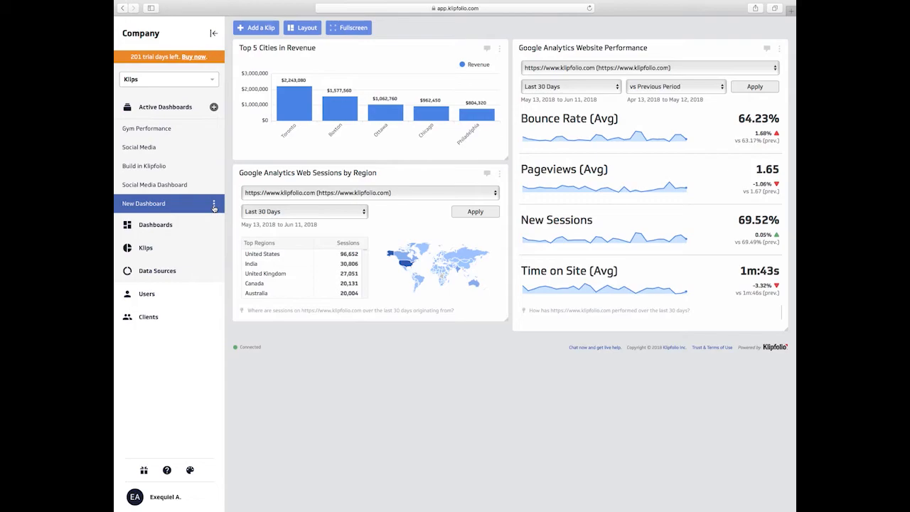
left_click(214, 206)
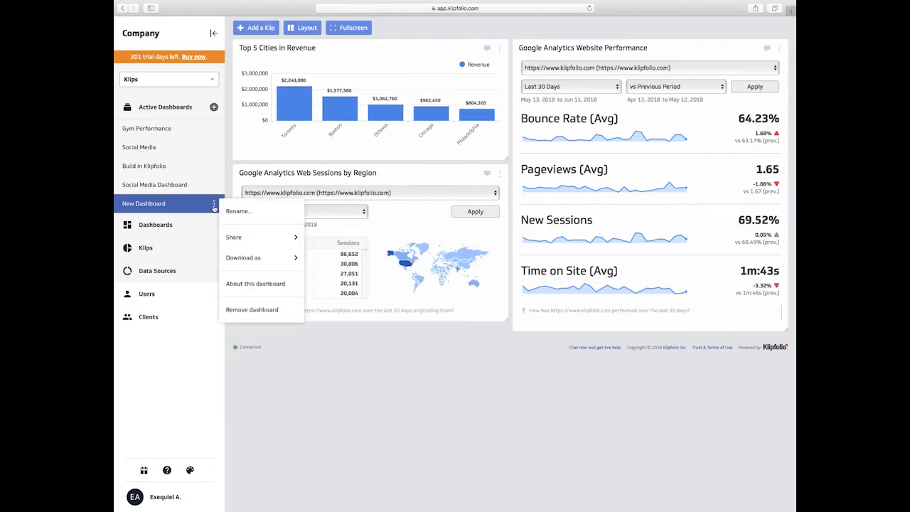
left_click(250, 238)
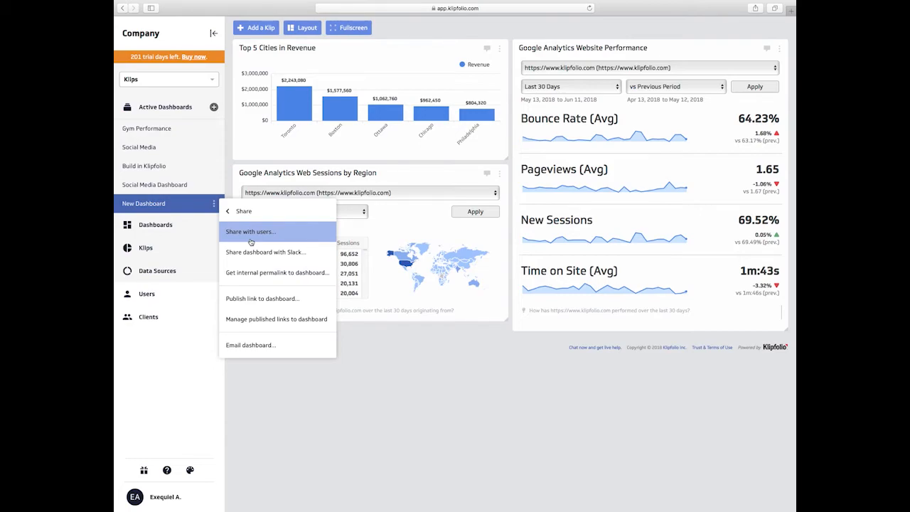
left_click(269, 350)
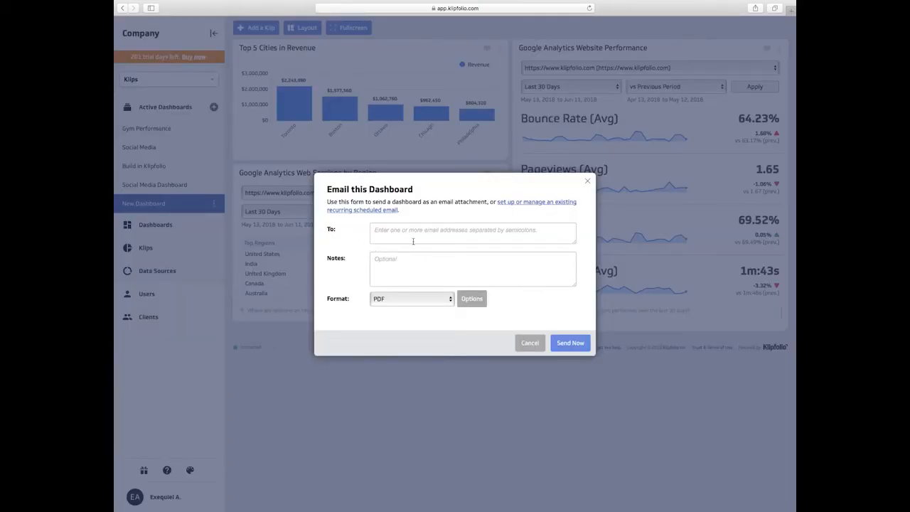
left_click(390, 300)
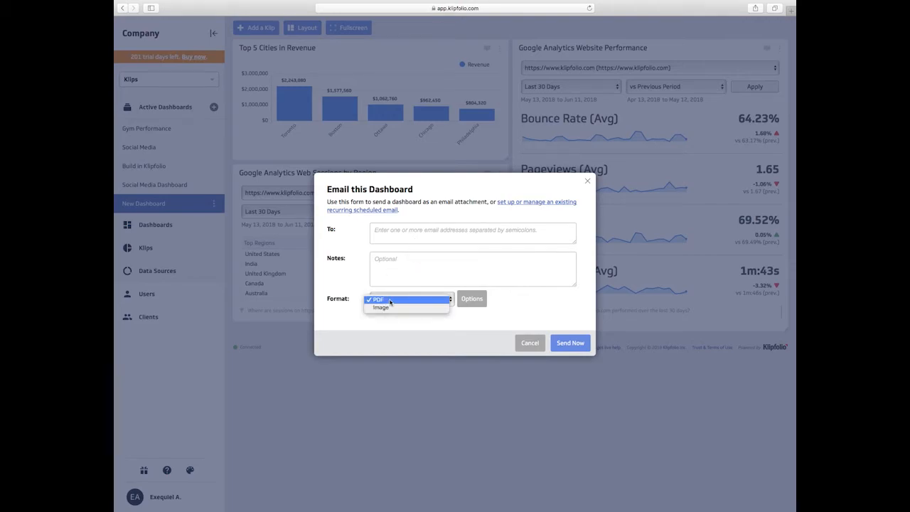
left_click(359, 288)
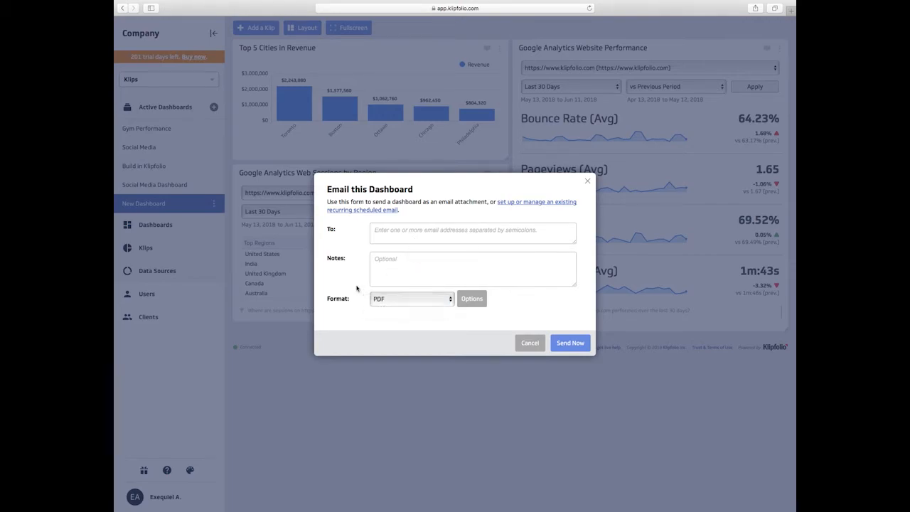
Try a weekly Monday schedule for an email snapshot of New Dashboard, and discard the snapshot
left_click(534, 203)
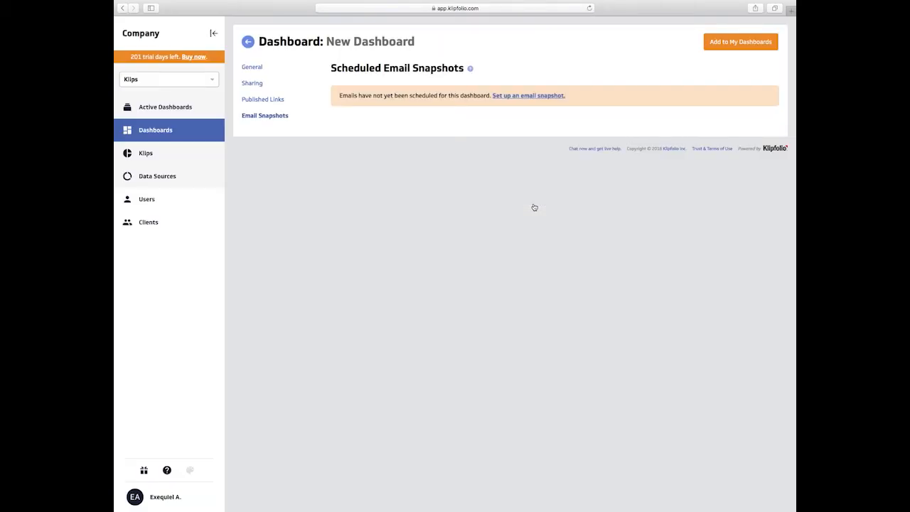
left_click(527, 97)
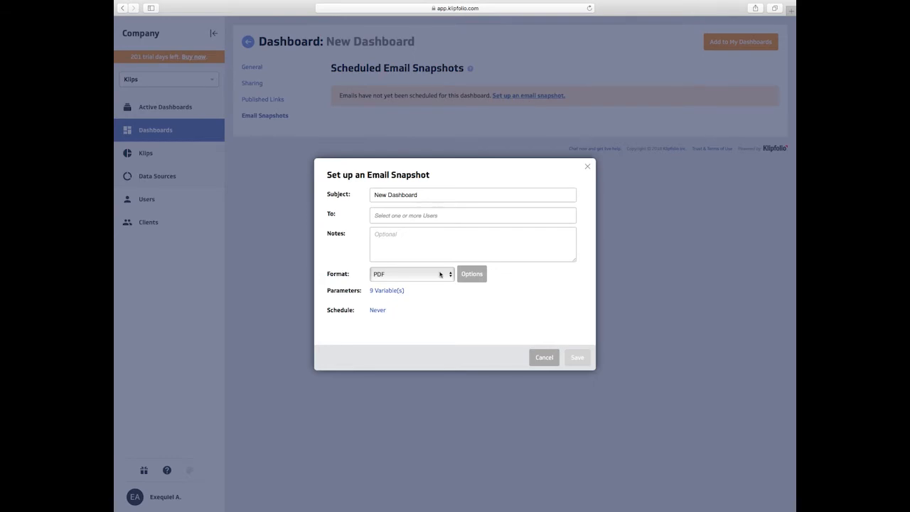
left_click(375, 311)
left_click(478, 259)
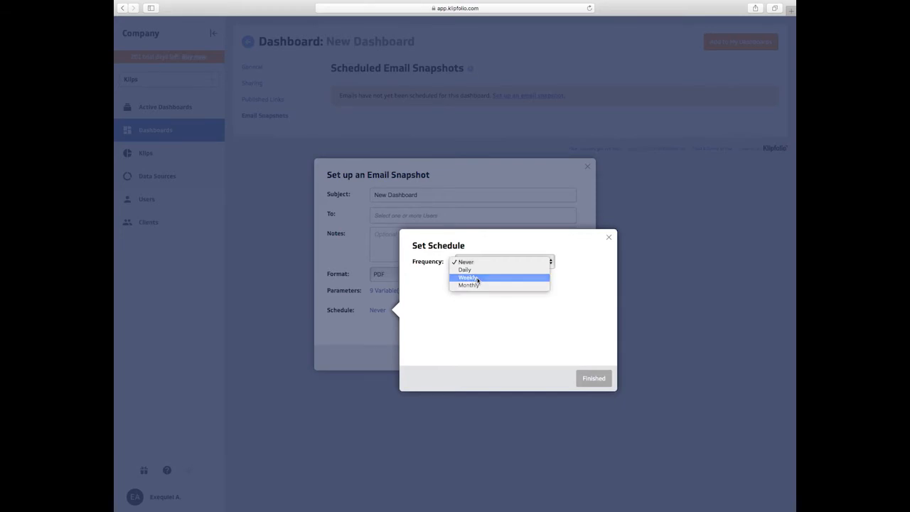
left_click(477, 280)
left_click(458, 296)
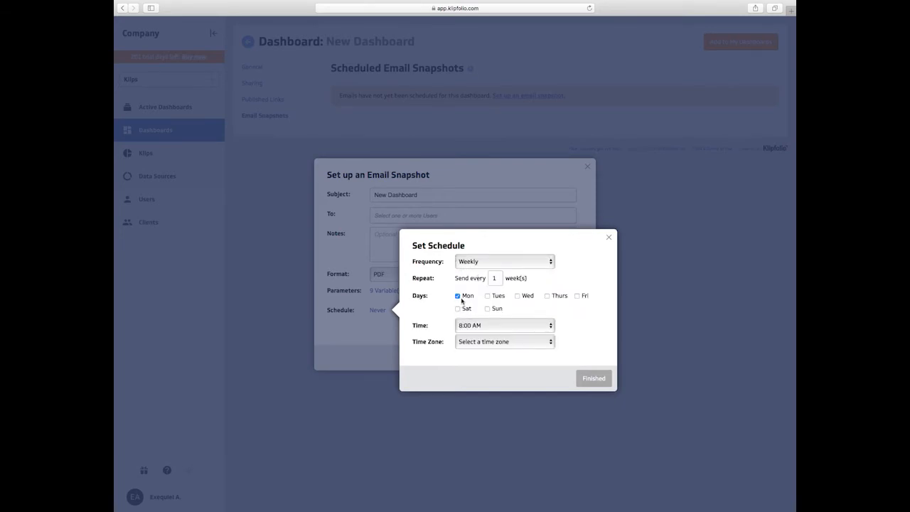
left_click(593, 378)
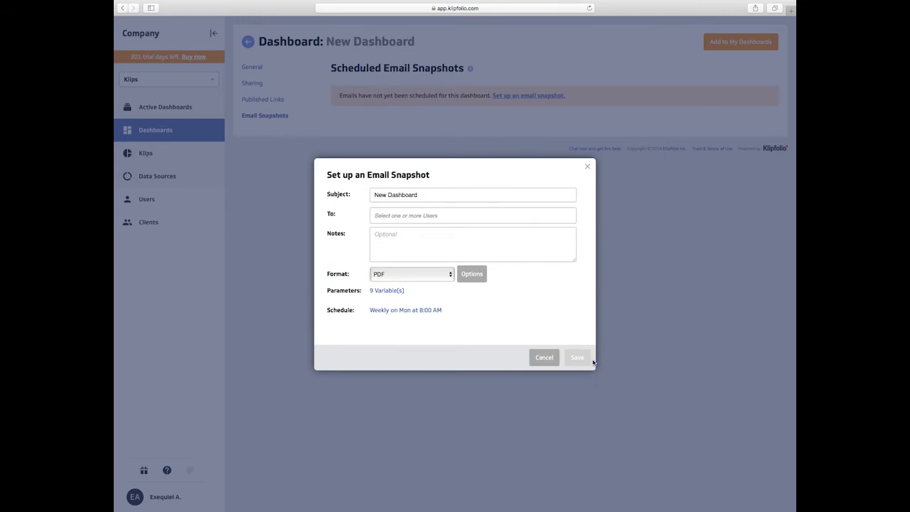
left_click(588, 168)
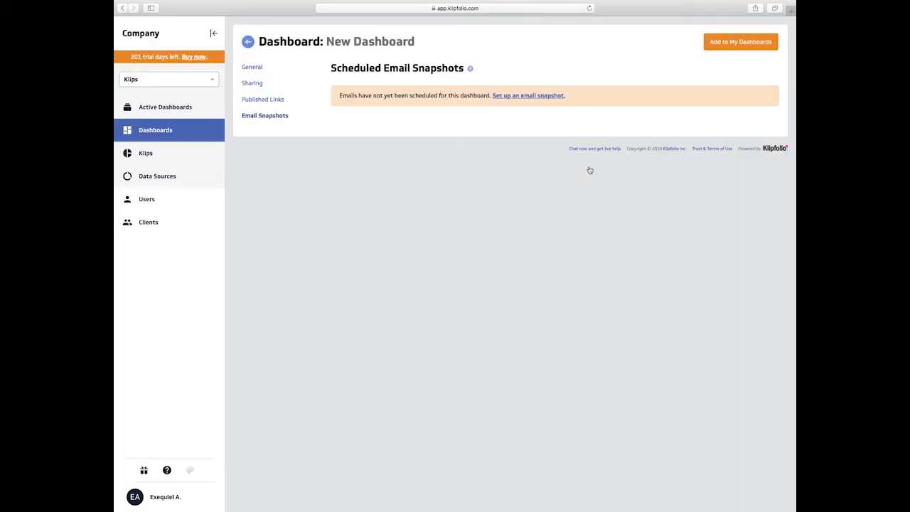
Examine the visibility options for publishing a link to New Dashboard, including password protection, and its page of published links
left_click(193, 135)
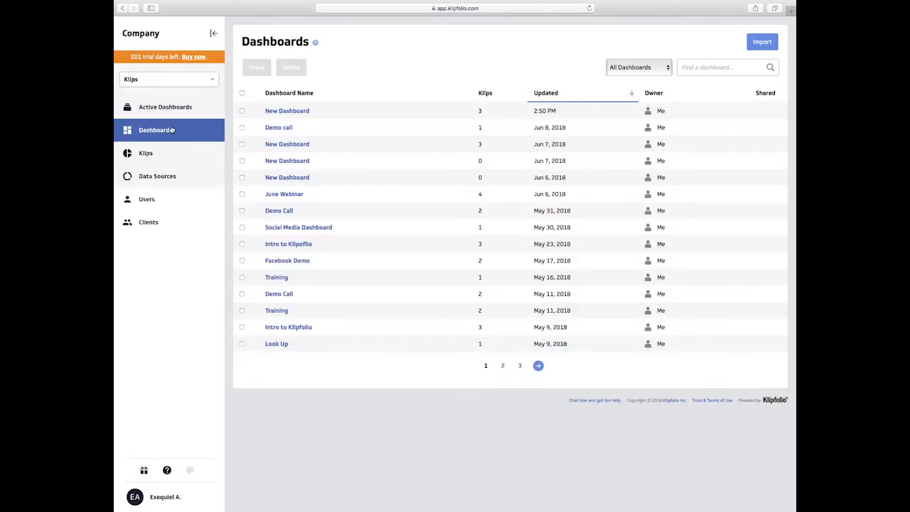
left_click(164, 109)
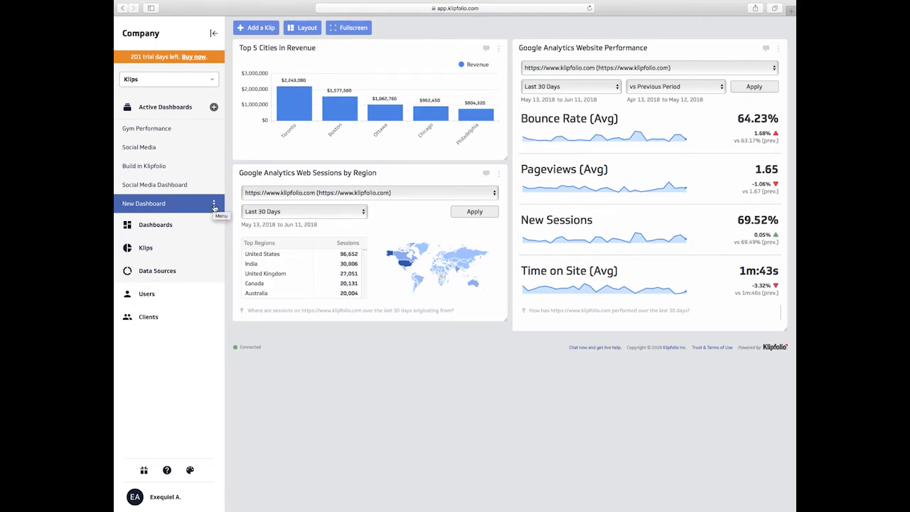
left_click(214, 206)
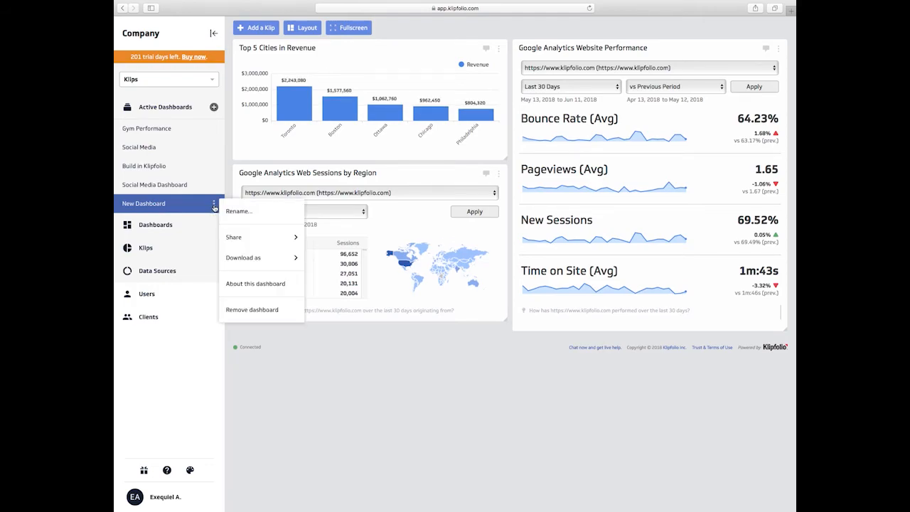
left_click(240, 236)
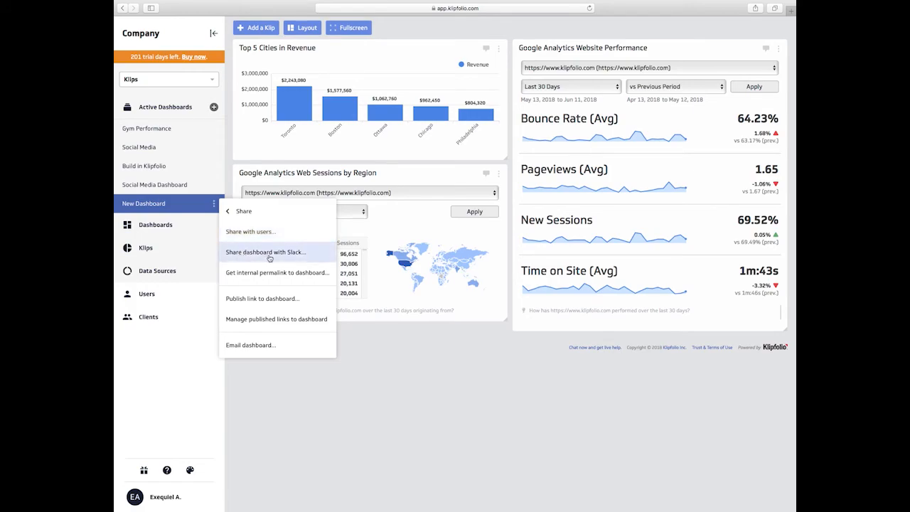
left_click(276, 302)
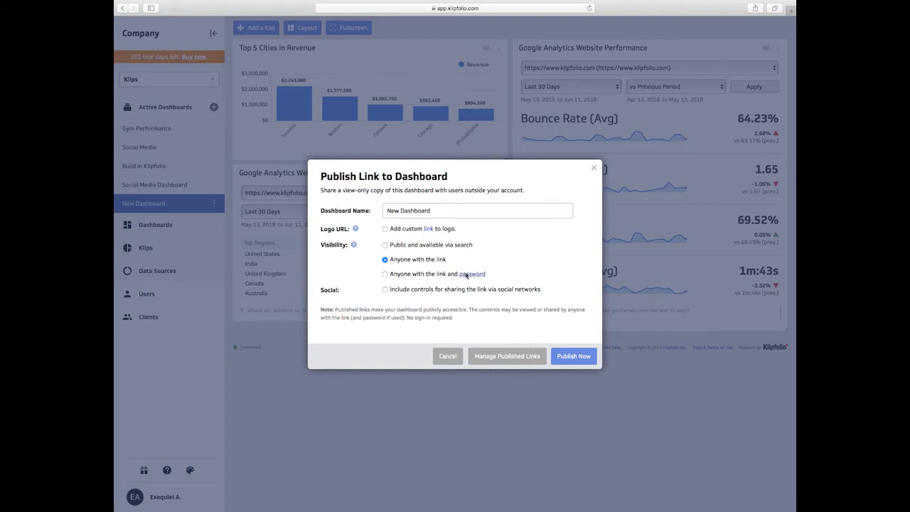
left_click(464, 275)
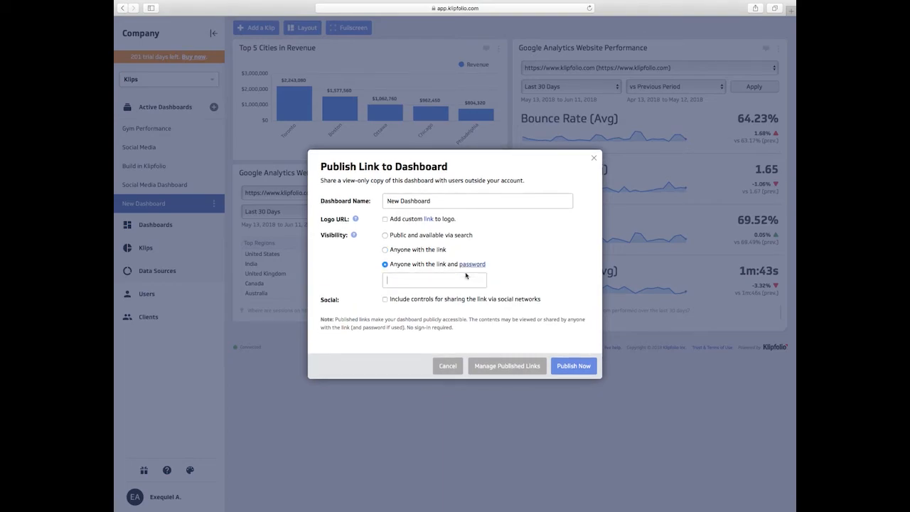
left_click(407, 250)
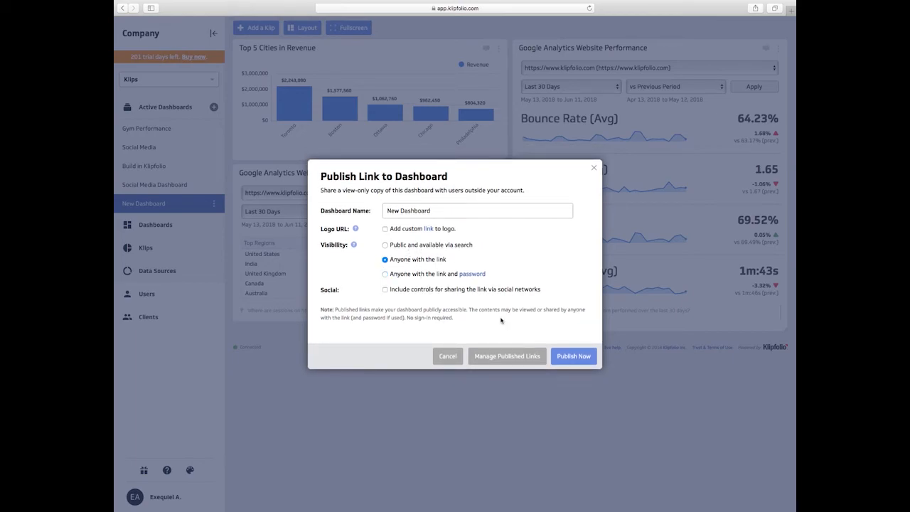
left_click(508, 361)
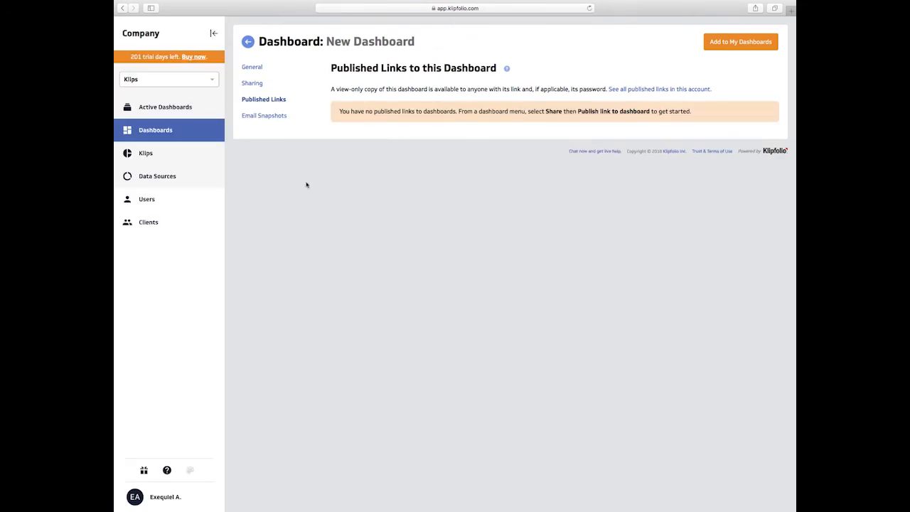
Publish a view-only link to New Dashboard and test the link
left_click(171, 113)
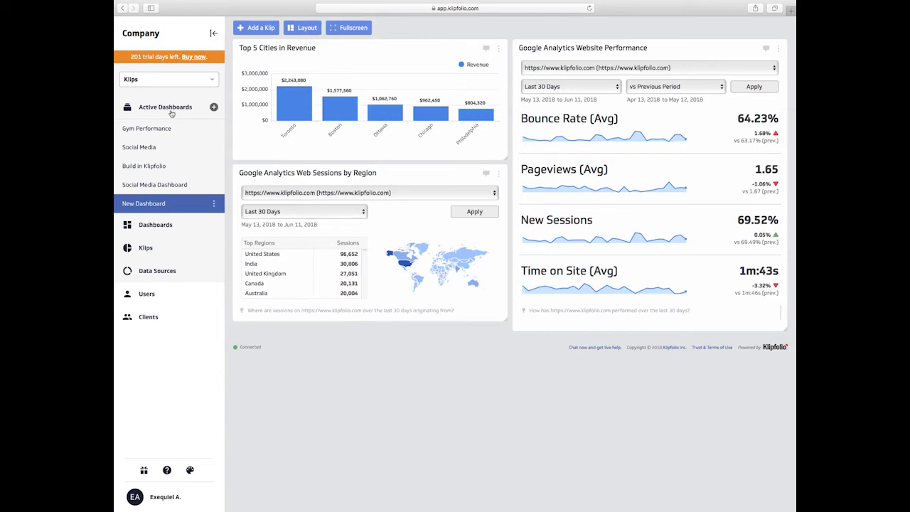
left_click(215, 206)
left_click(243, 236)
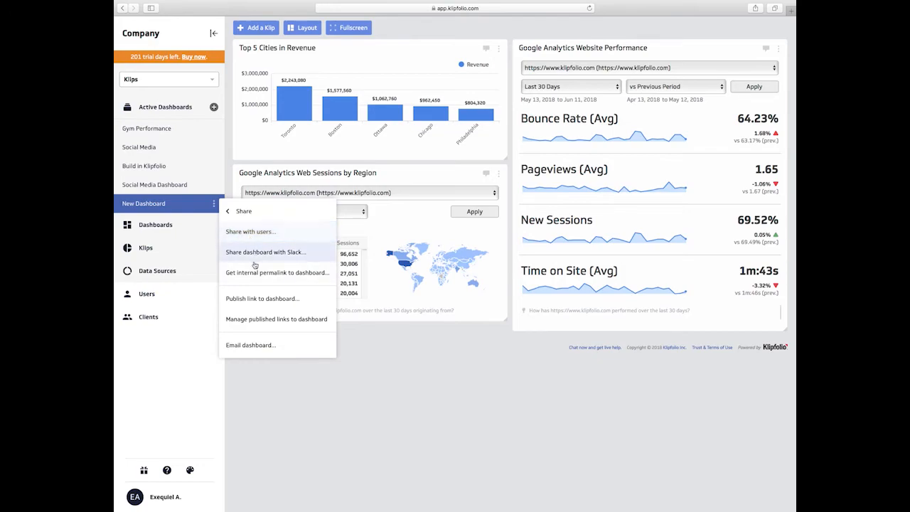
left_click(251, 299)
left_click(581, 366)
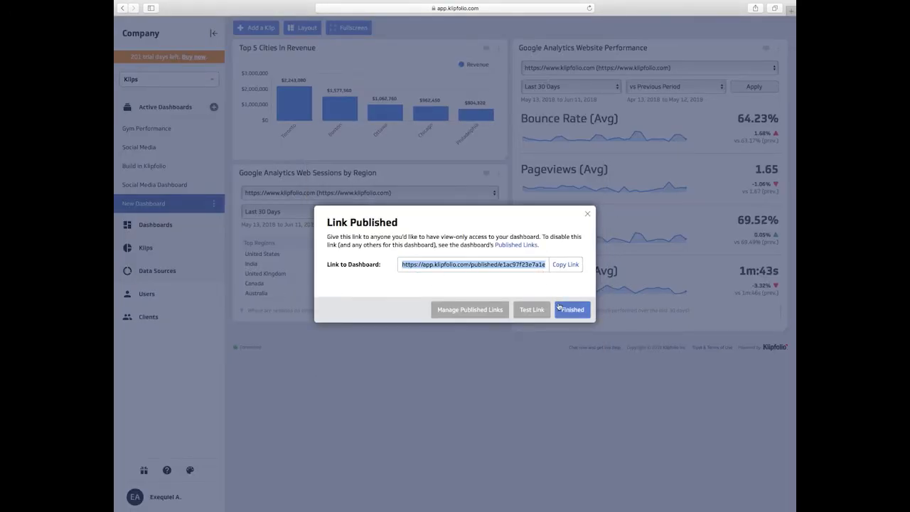
left_click(533, 316)
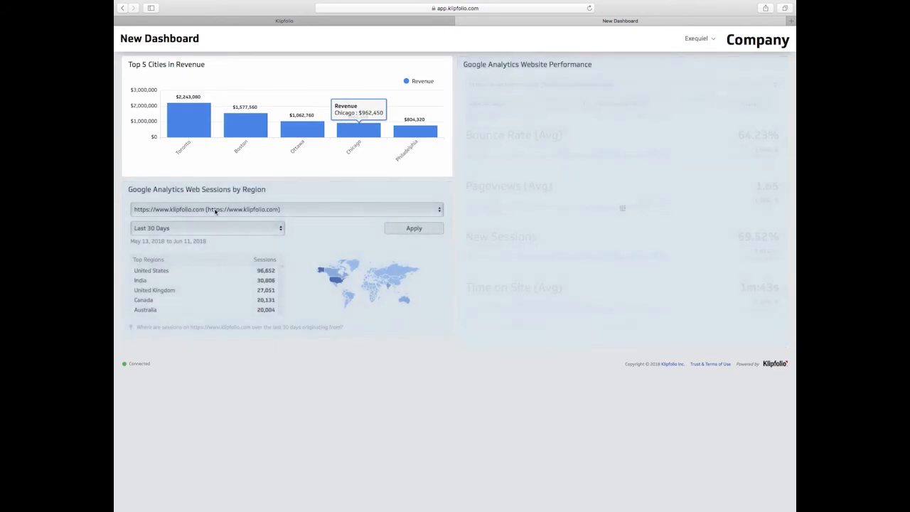
Show support.klipfolio.com sessions by region for Last Month in the published dashboard, and close the published copy and the link dialog
left_click(214, 211)
left_click(228, 196)
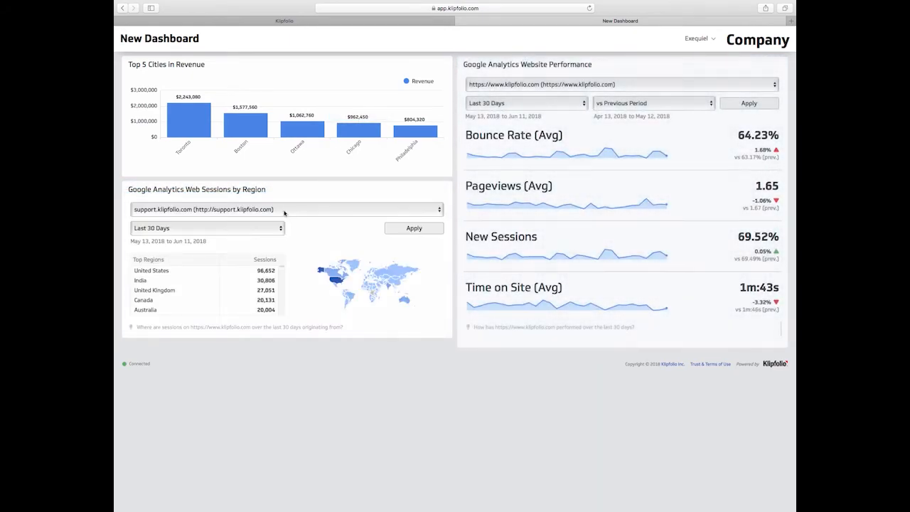
left_click(277, 229)
left_click(271, 239)
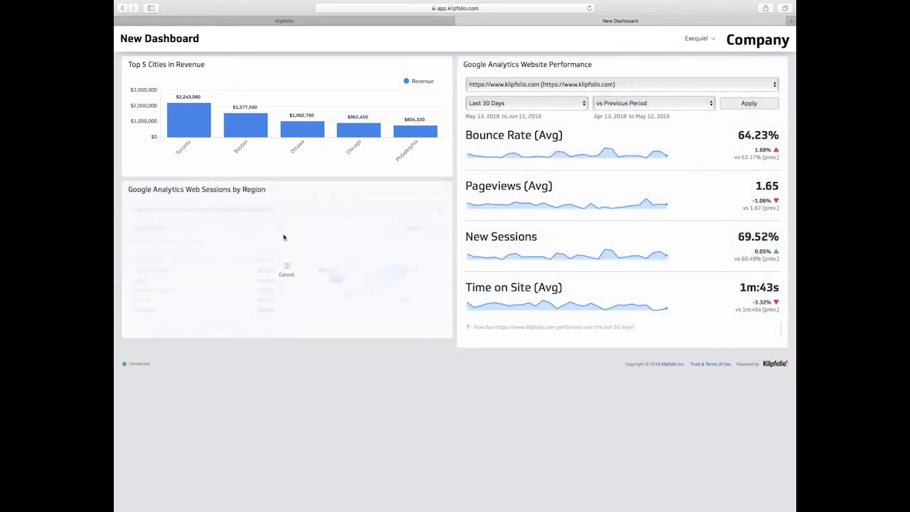
left_click(414, 229)
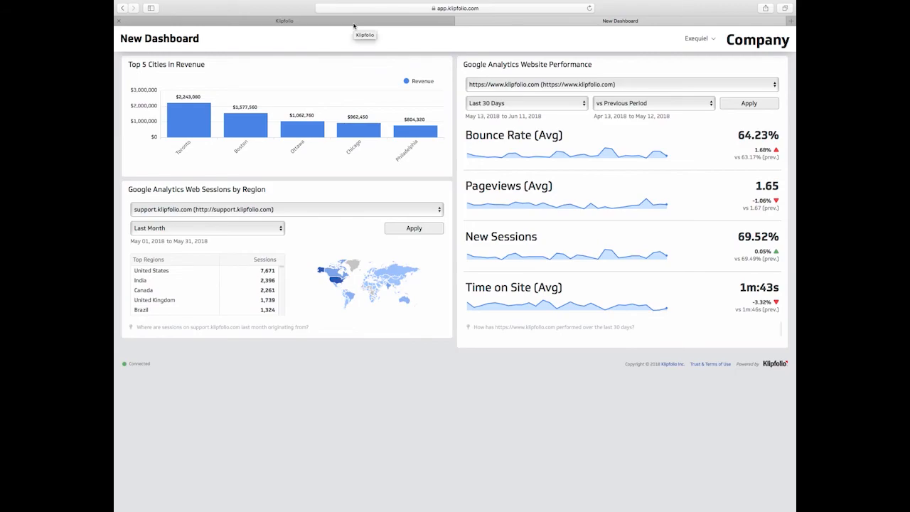
left_click(459, 20)
left_click(588, 214)
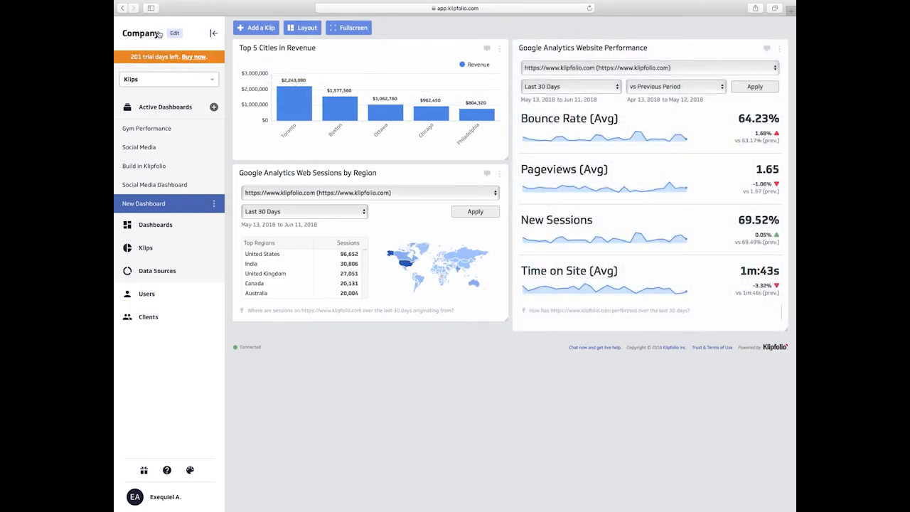
Try the image logo as the dashboard branding, and apply the account name instead
left_click(175, 35)
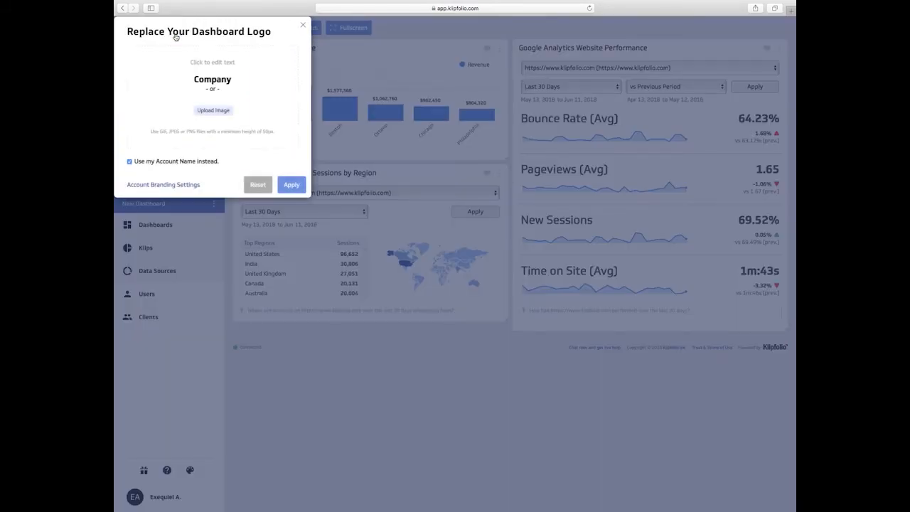
left_click(199, 163)
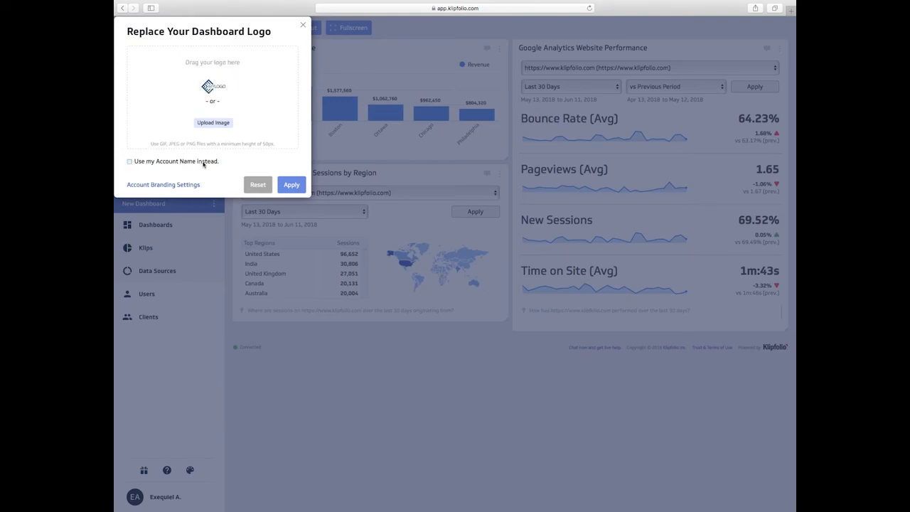
left_click(189, 163)
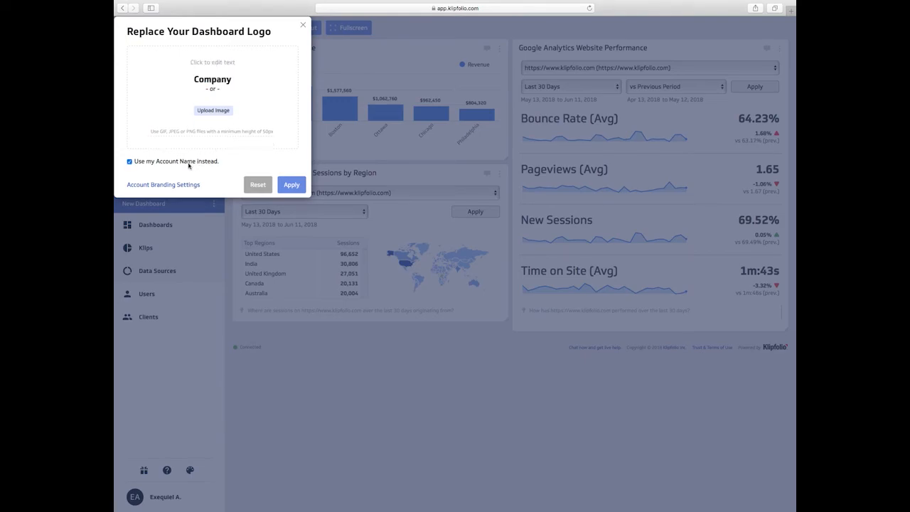
left_click(291, 185)
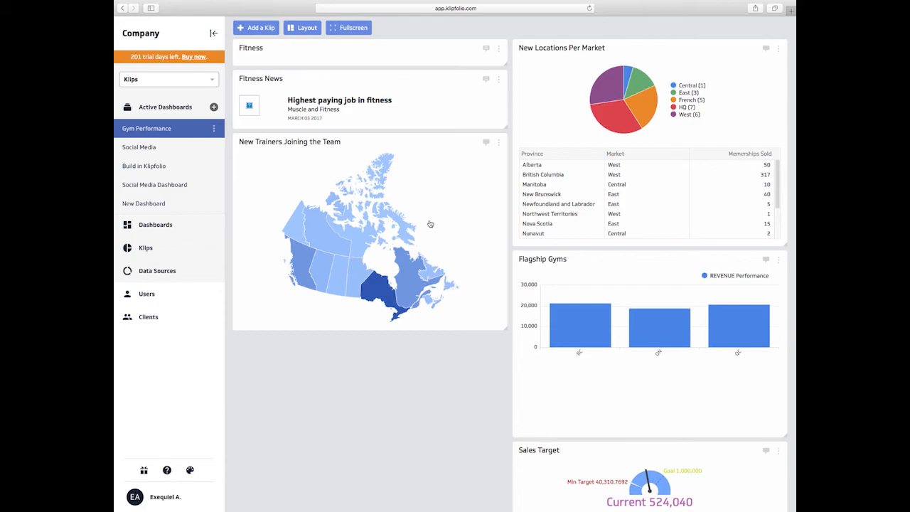
Open the Klipfolio help resources and look at the live chat form, closing it without starting a chat
key("ctrl+Left")
left_click(167, 470)
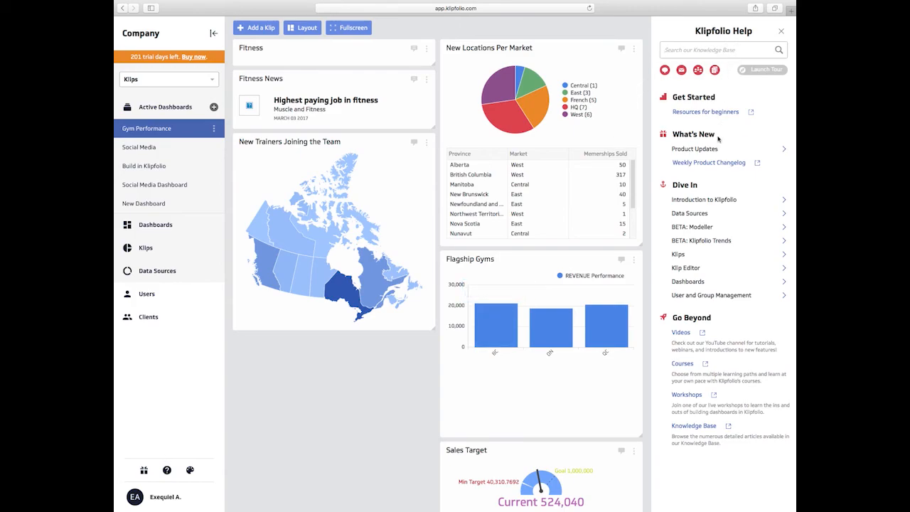
left_click(665, 71)
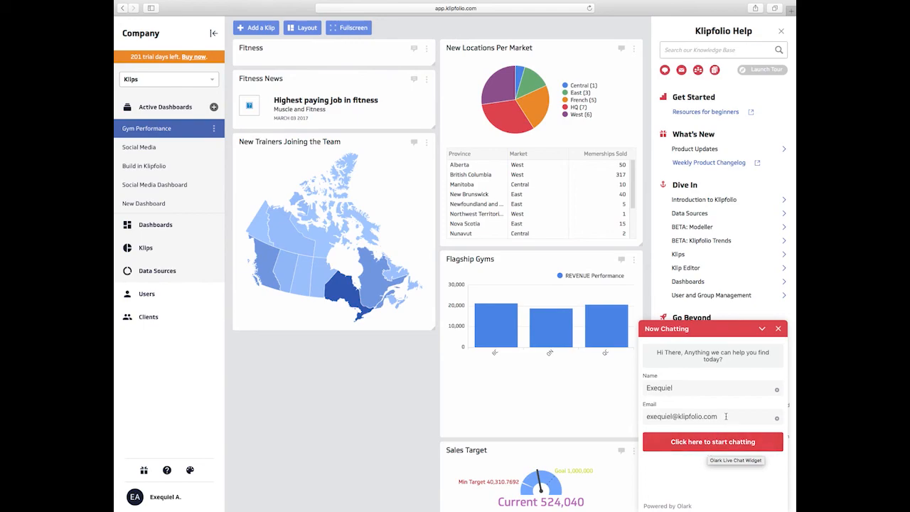
left_click(778, 328)
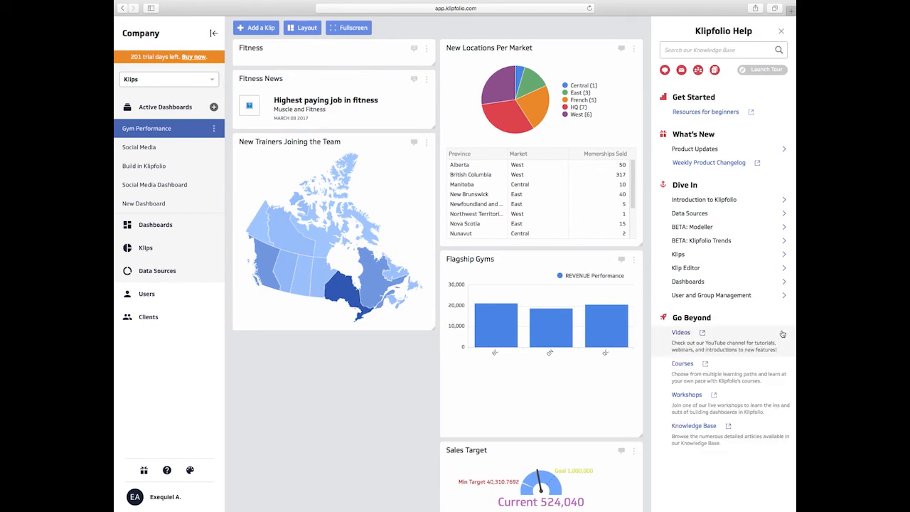
Go to support.klipfolio.com and look through the Help Center's learning resources, Knowledge Base topics and further support options
left_click(530, 8)
type("support")
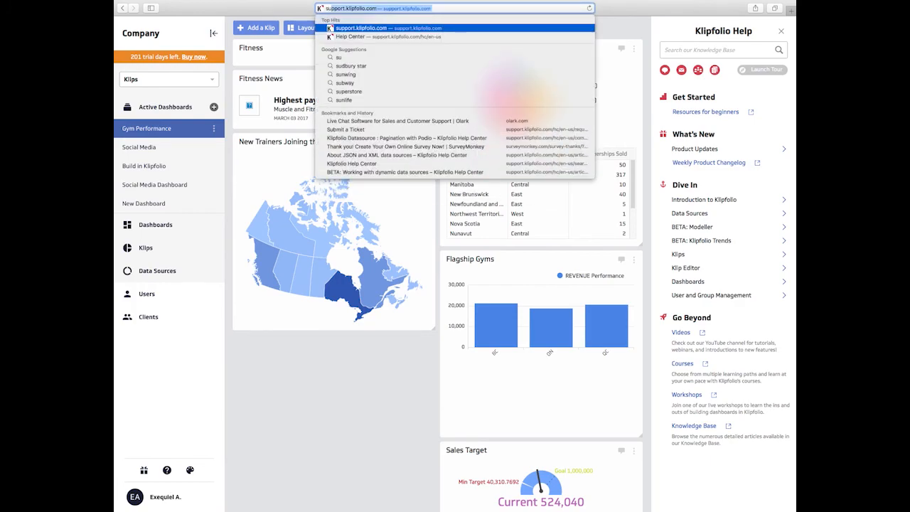
key("Return")
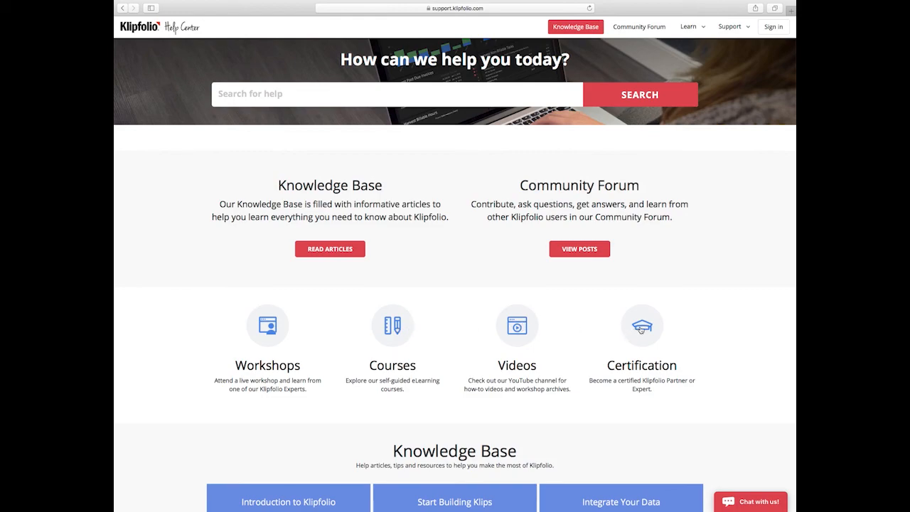
scroll(640, 330, "down", 8)
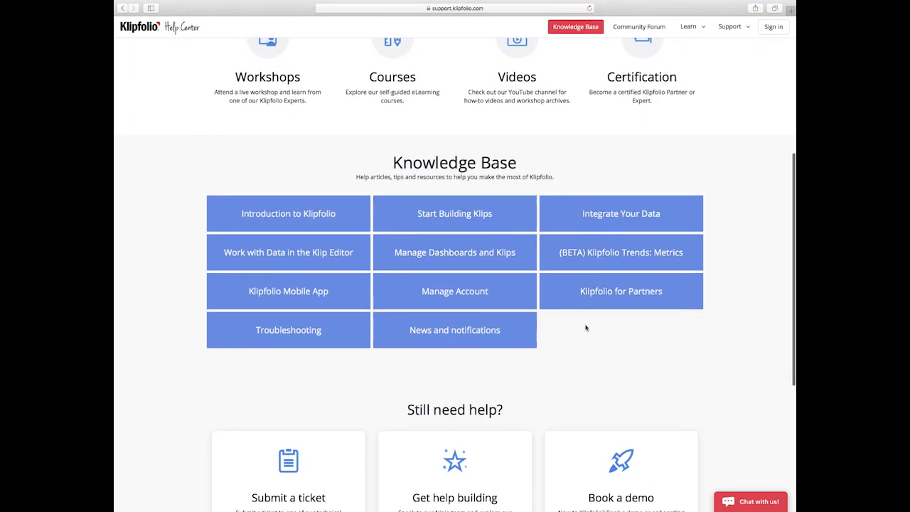
scroll(586, 328, "down", 2)
scroll(586, 328, "down", 2)
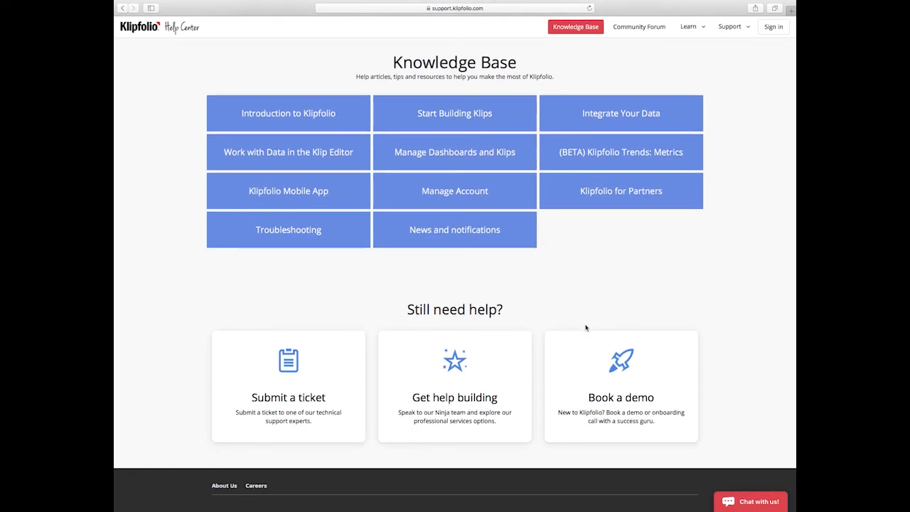
scroll(586, 328, "down", 1)
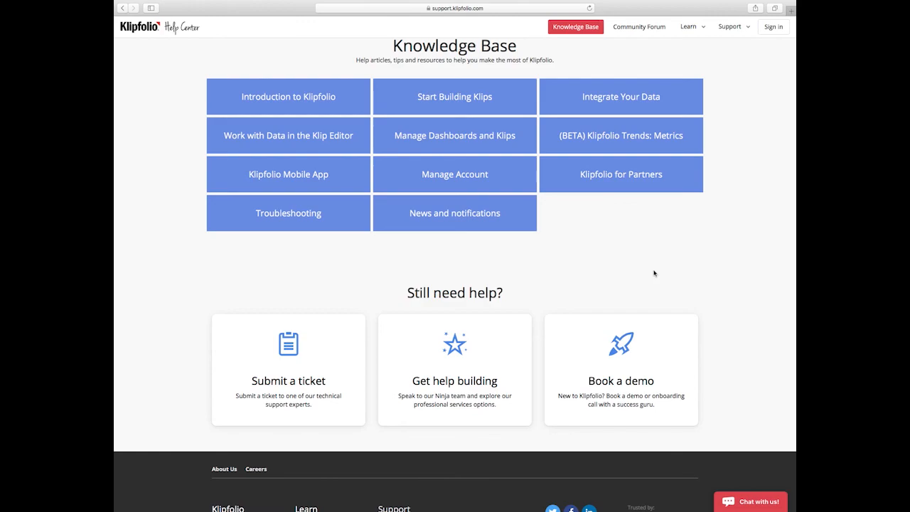
scroll(655, 273, "up", 5)
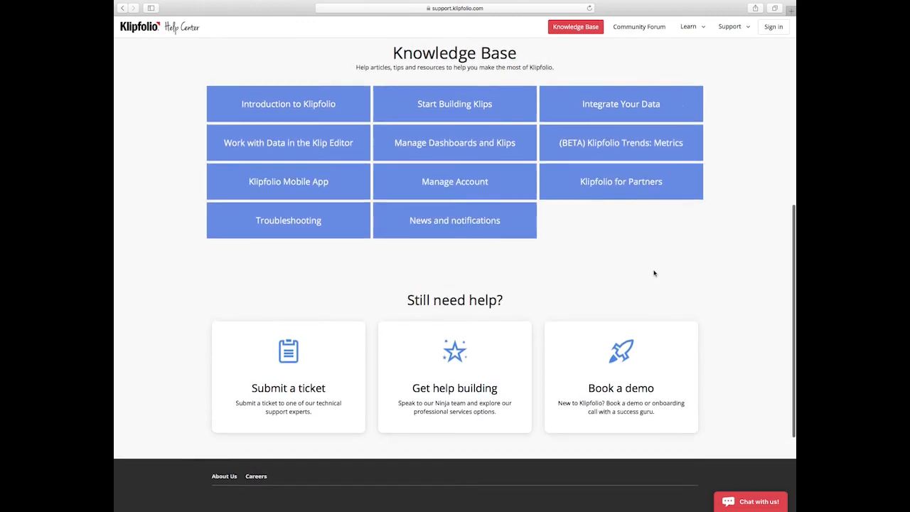
scroll(654, 274, "up", 4)
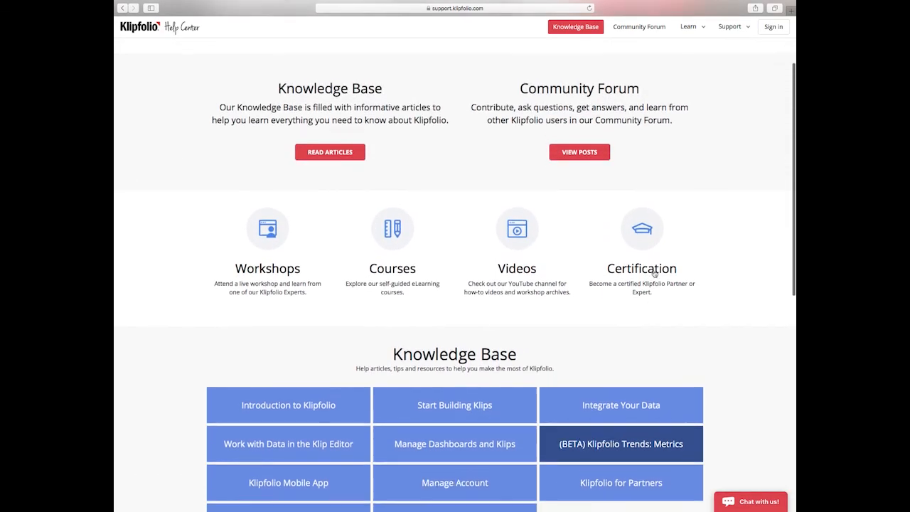